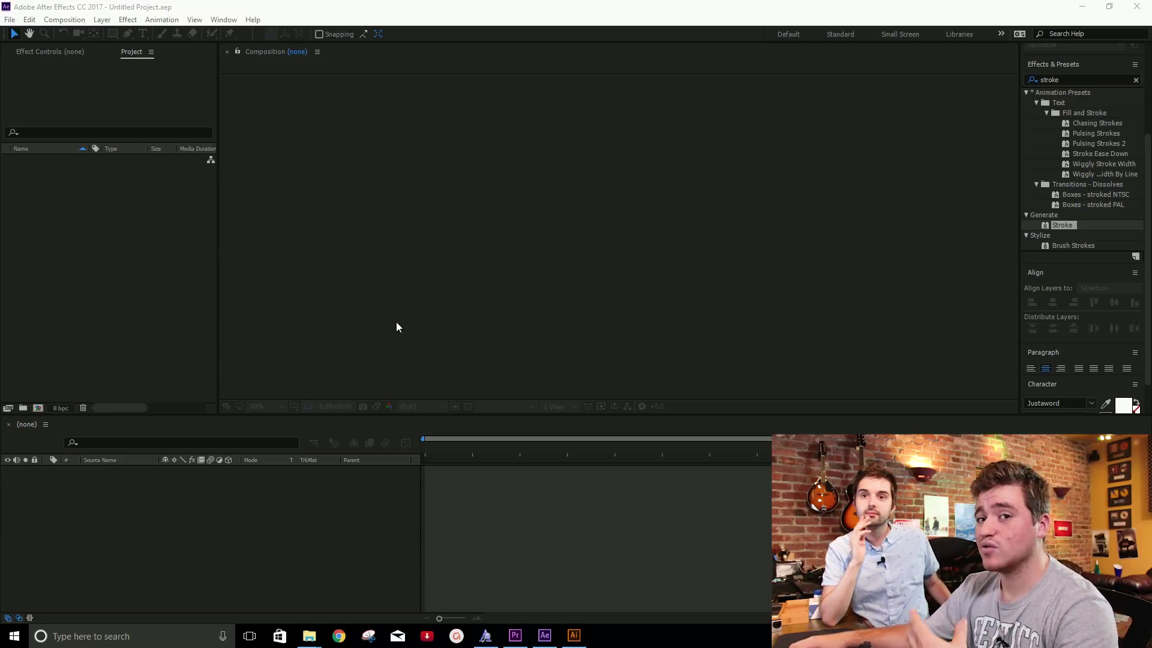
Bring up the turtle image in Illustrator and move it left of the page.
mouse_move(574, 636)
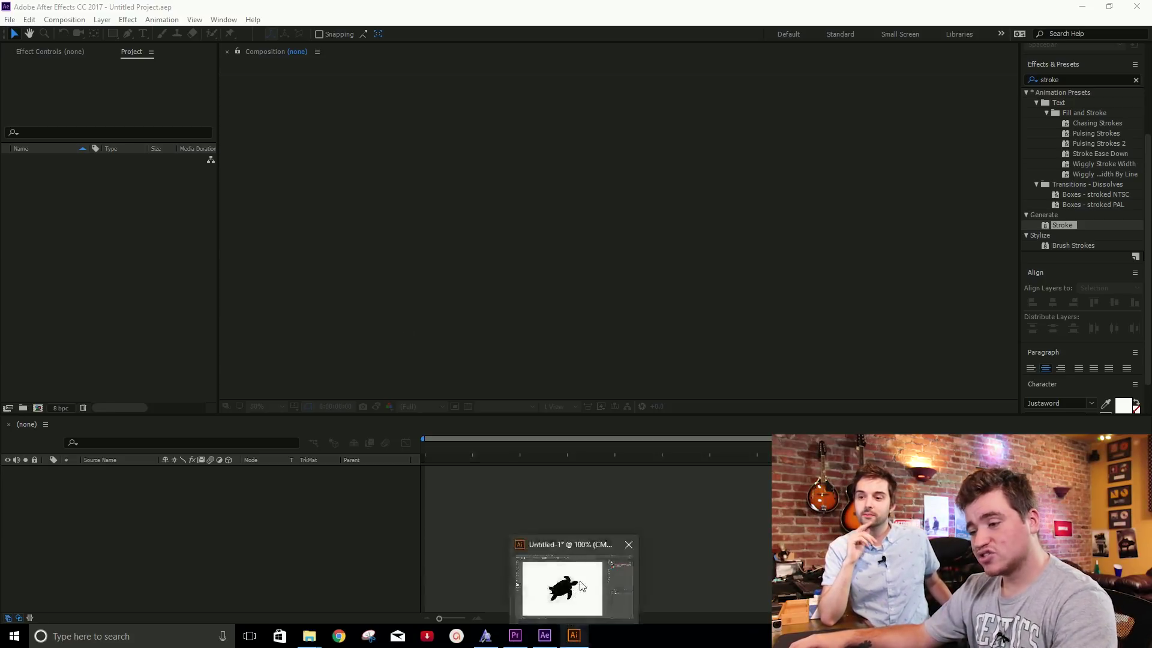
left_click(582, 637)
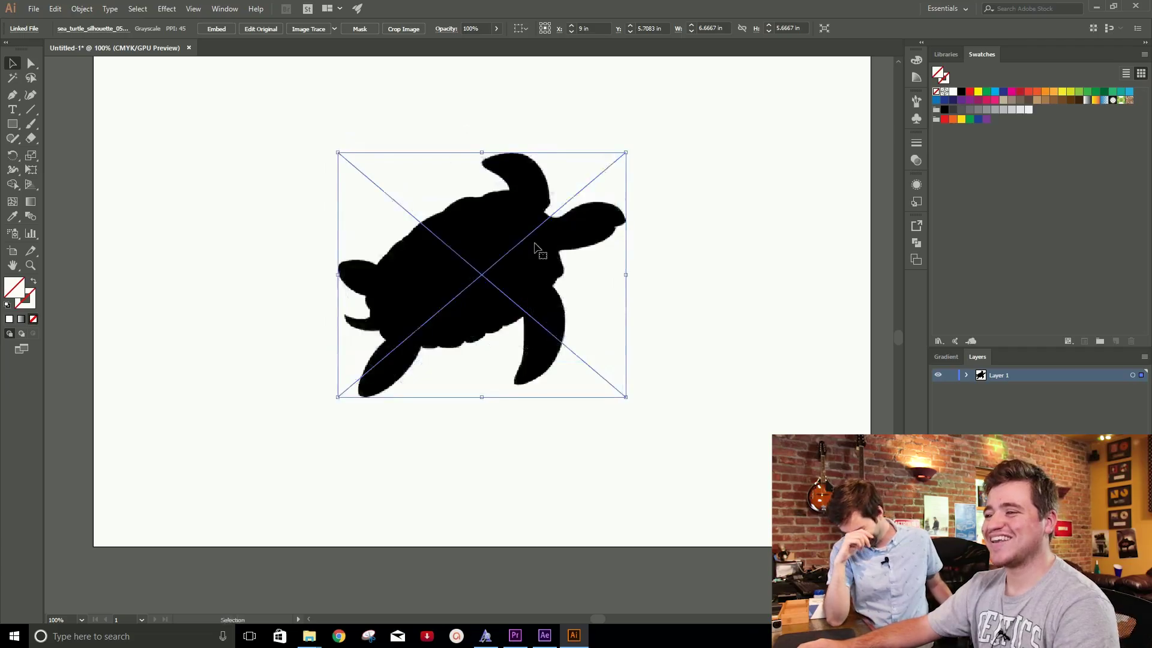
left_click_drag(367, 157, 164, 257)
left_click_drag(275, 250, 367, 305)
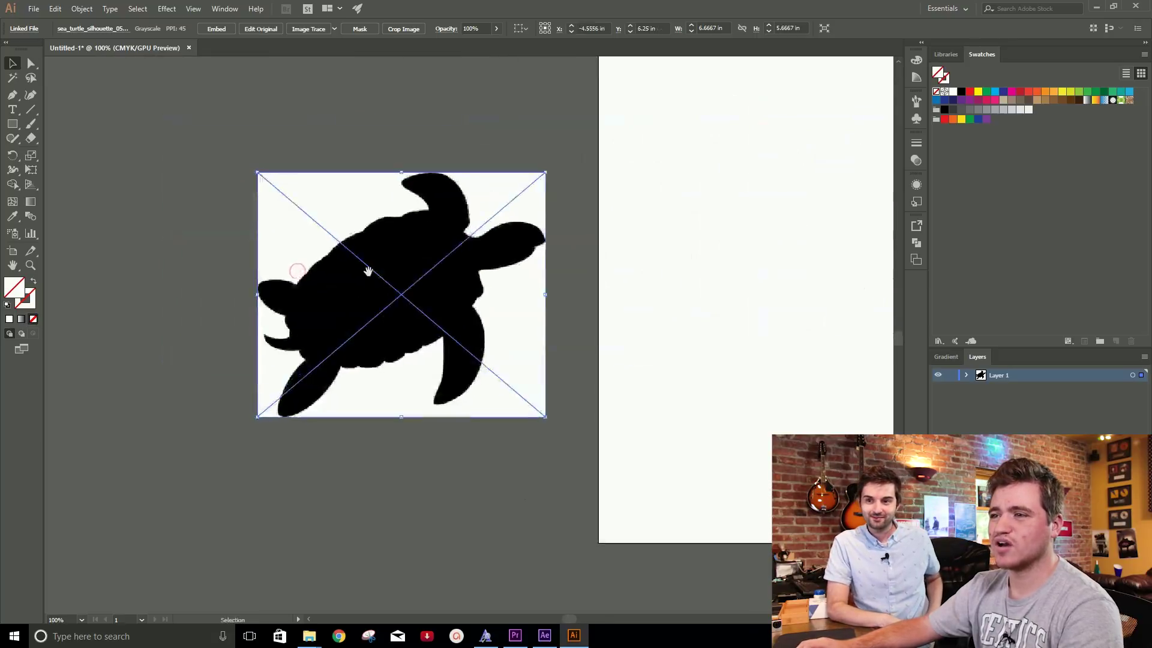
Image Trace the turtle, then expand and ungroup the result into editable paths.
left_click(316, 27)
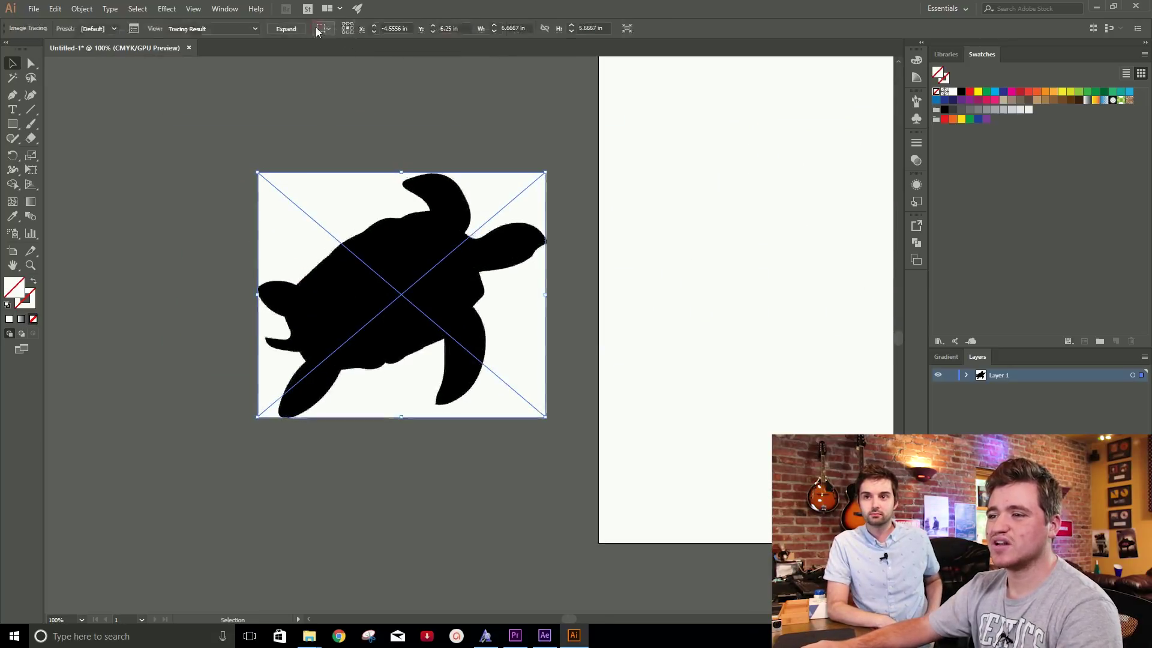
left_click(285, 29)
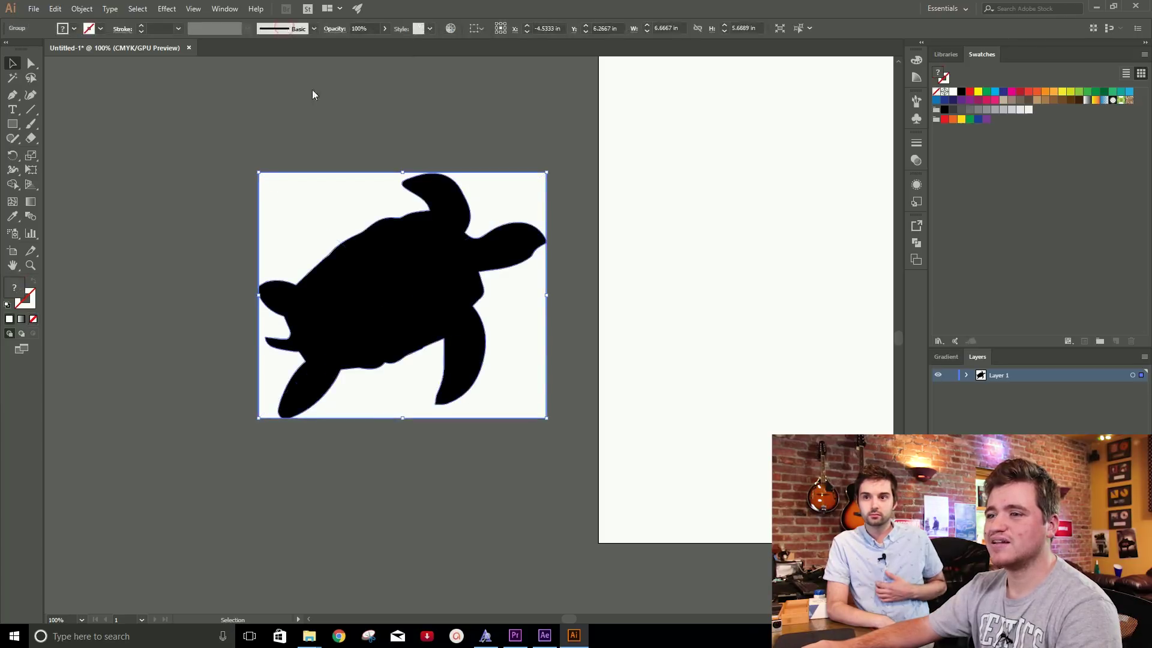
right_click(315, 203)
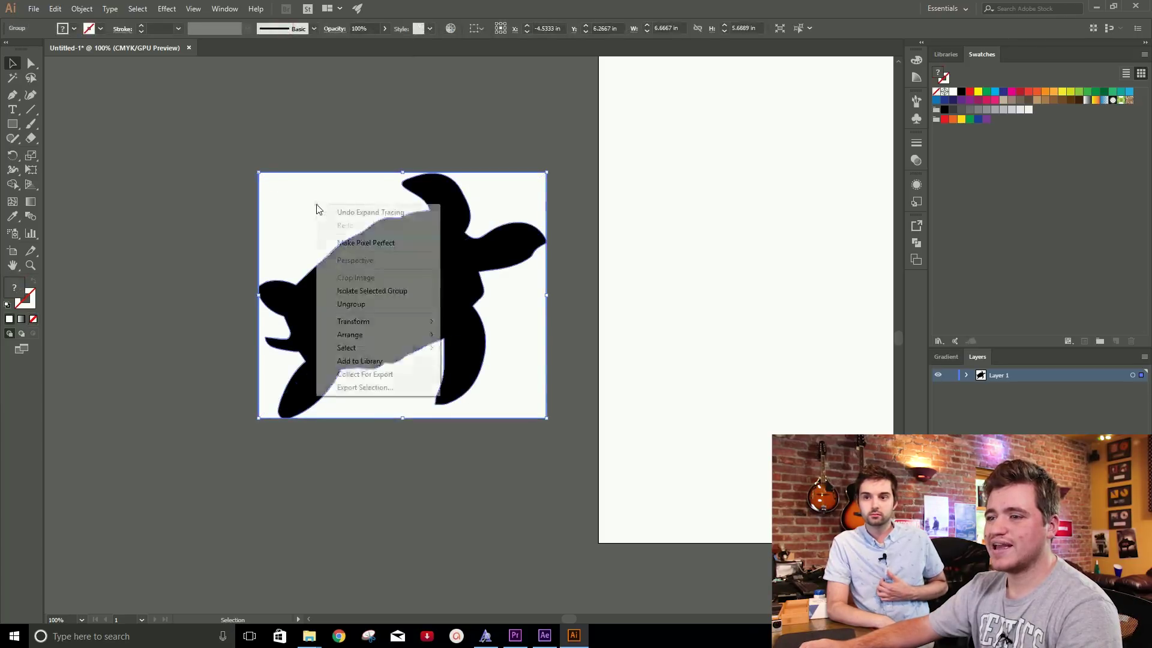
left_click(359, 301)
right_click(345, 214)
left_click(433, 143)
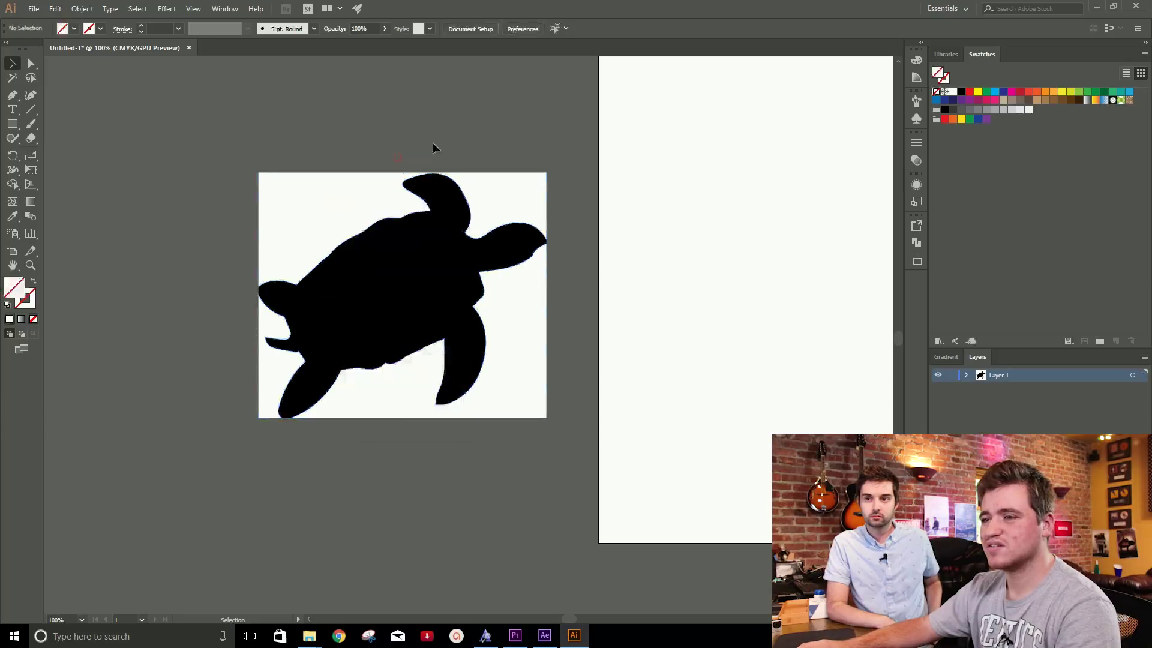
Delete the three white background pieces around the traced turtle.
left_click(383, 190)
key("Delete")
left_click(527, 315)
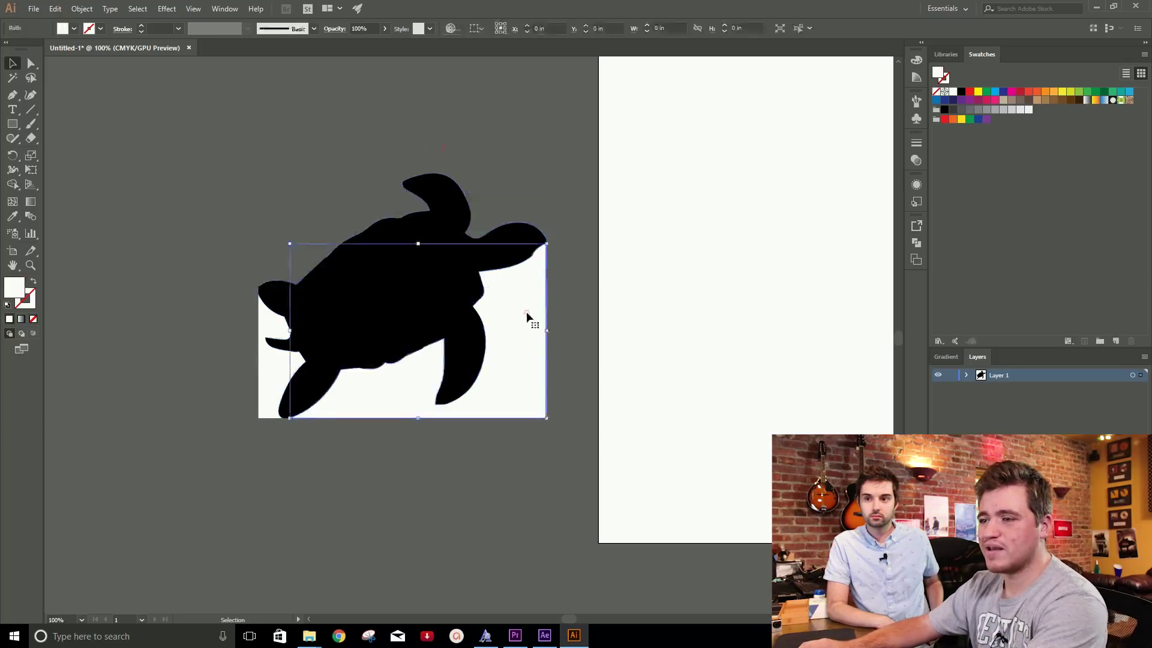
key("Delete")
left_click(283, 376)
key("Delete")
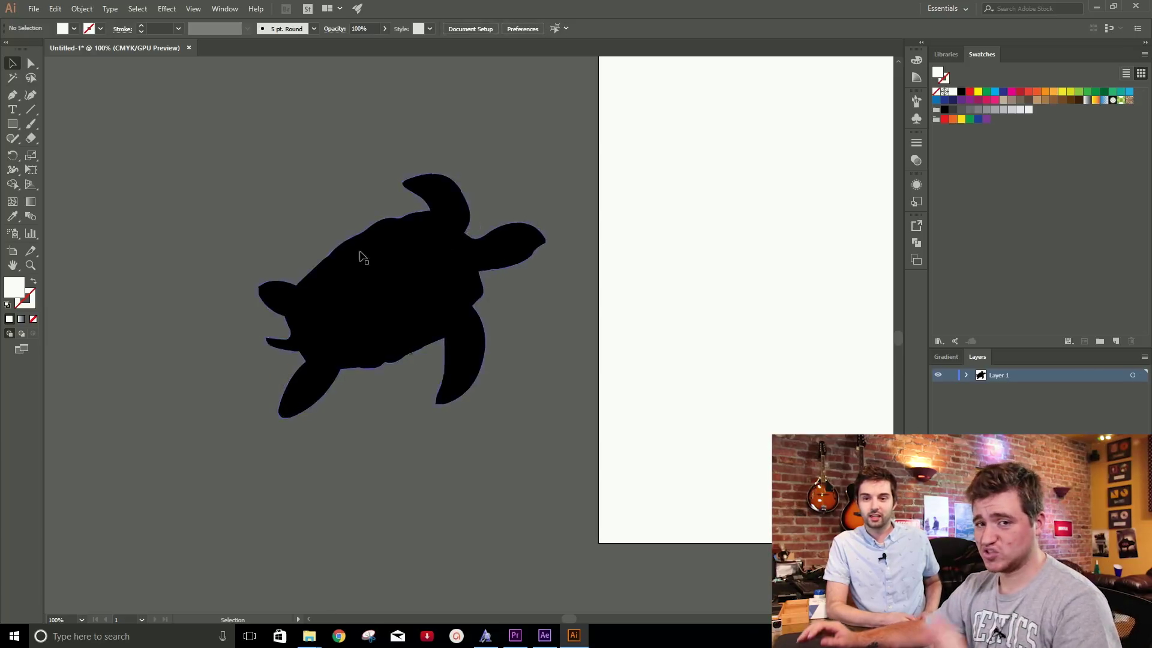
Select the whole black turtle path and return to After Effects.
left_click(402, 293)
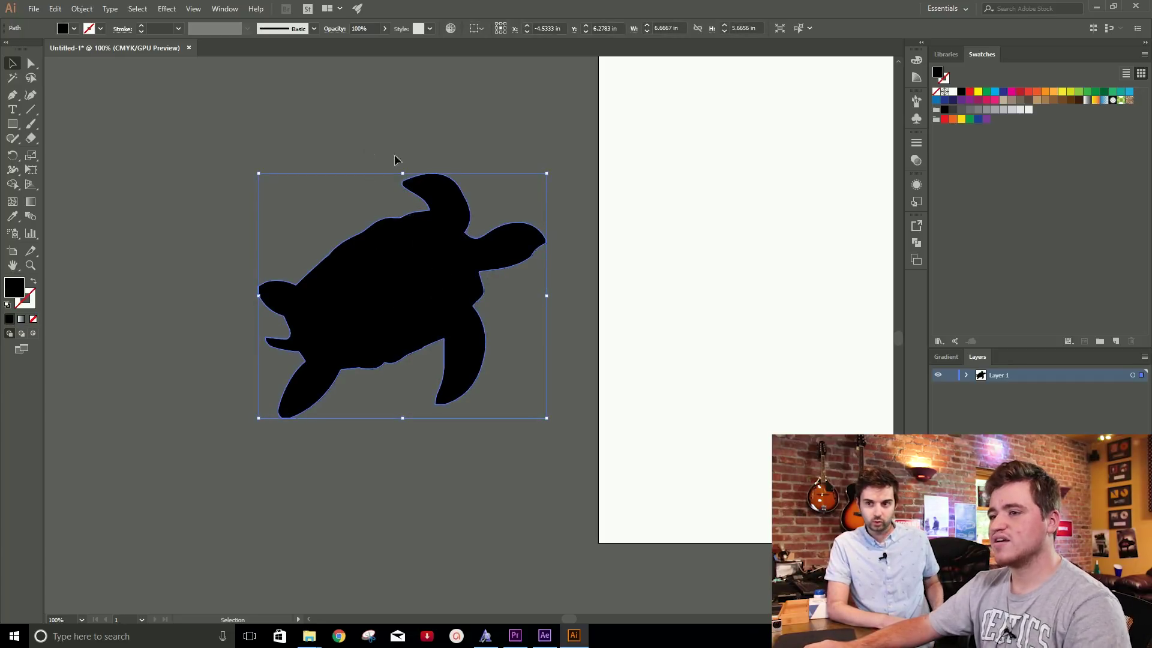
left_click(445, 278)
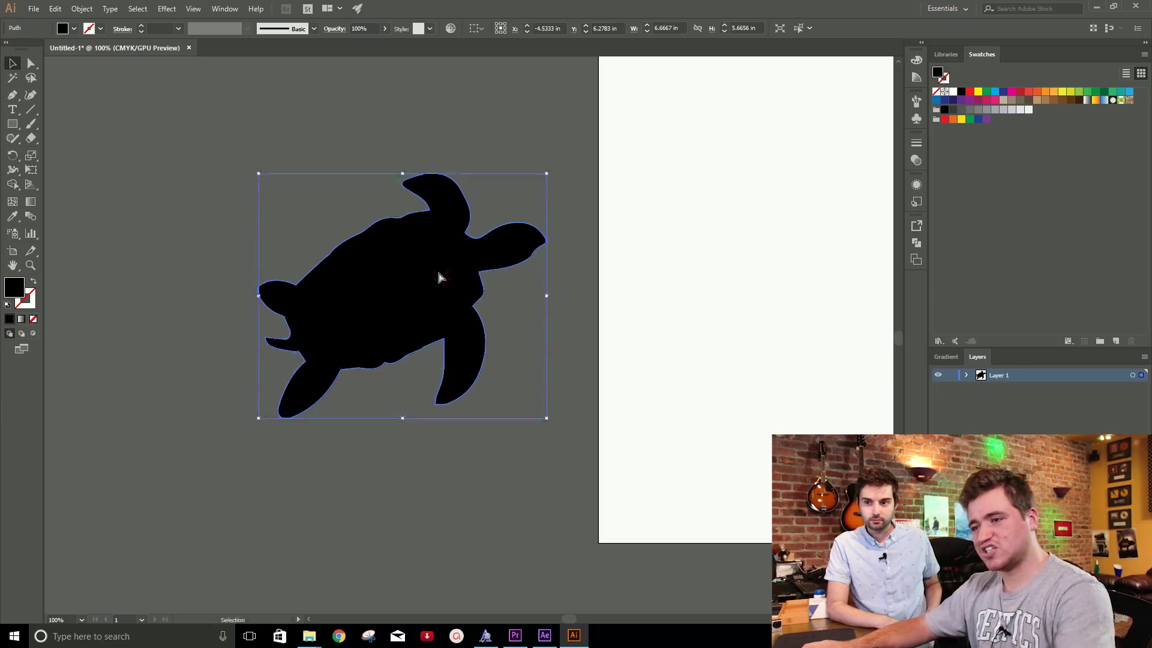
left_click(545, 636)
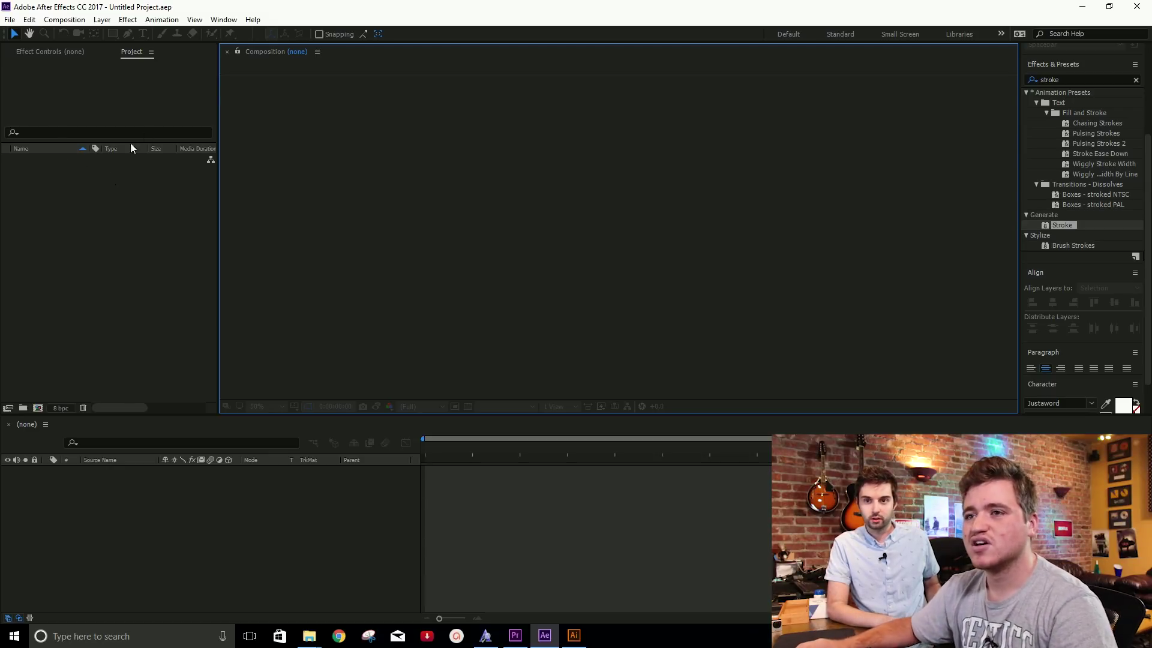
Create the 'turtle' composition (1920×1080, 29.97 fps) with a dark royal blue background.
left_click(77, 19)
left_click(91, 33)
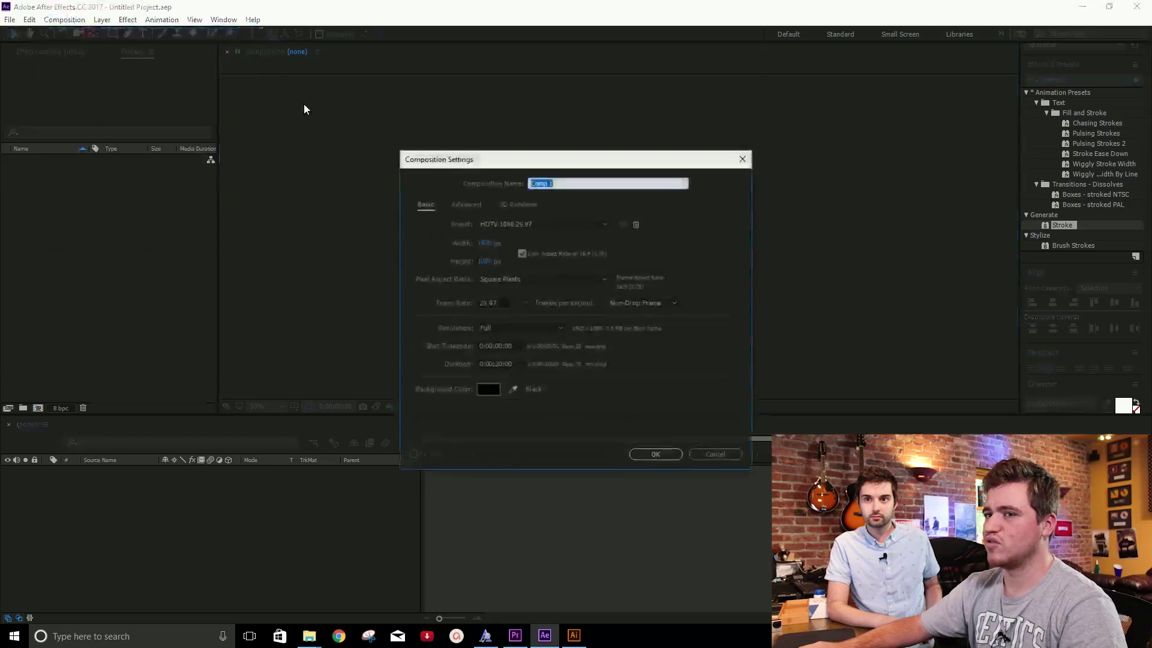
type("turtle")
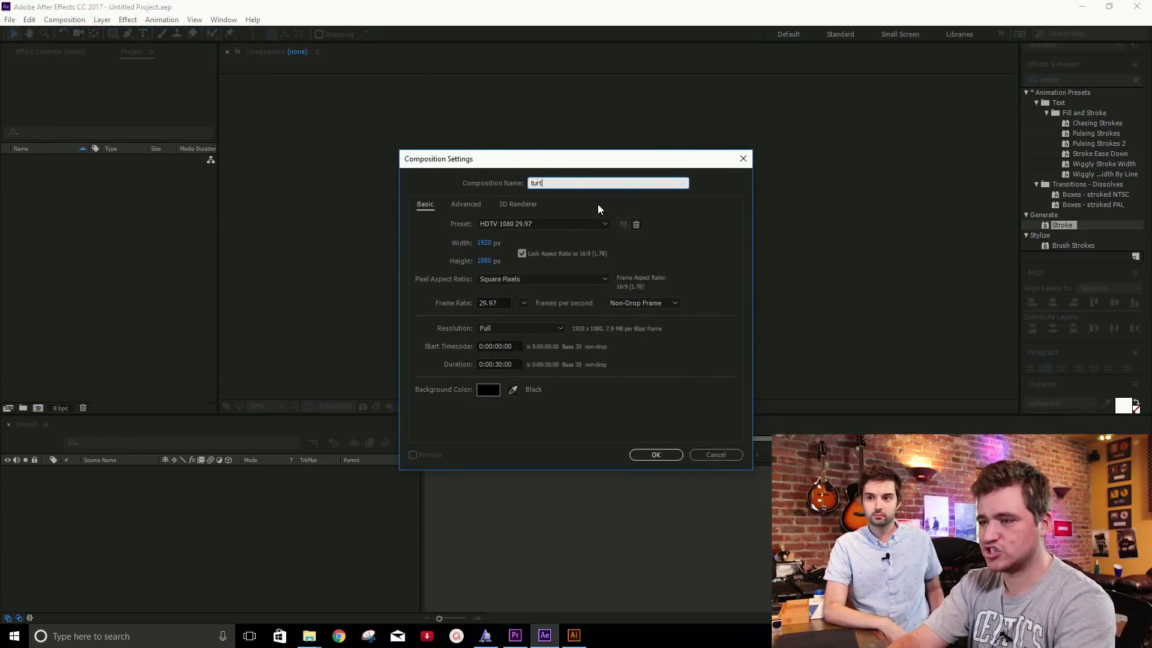
left_click(486, 390)
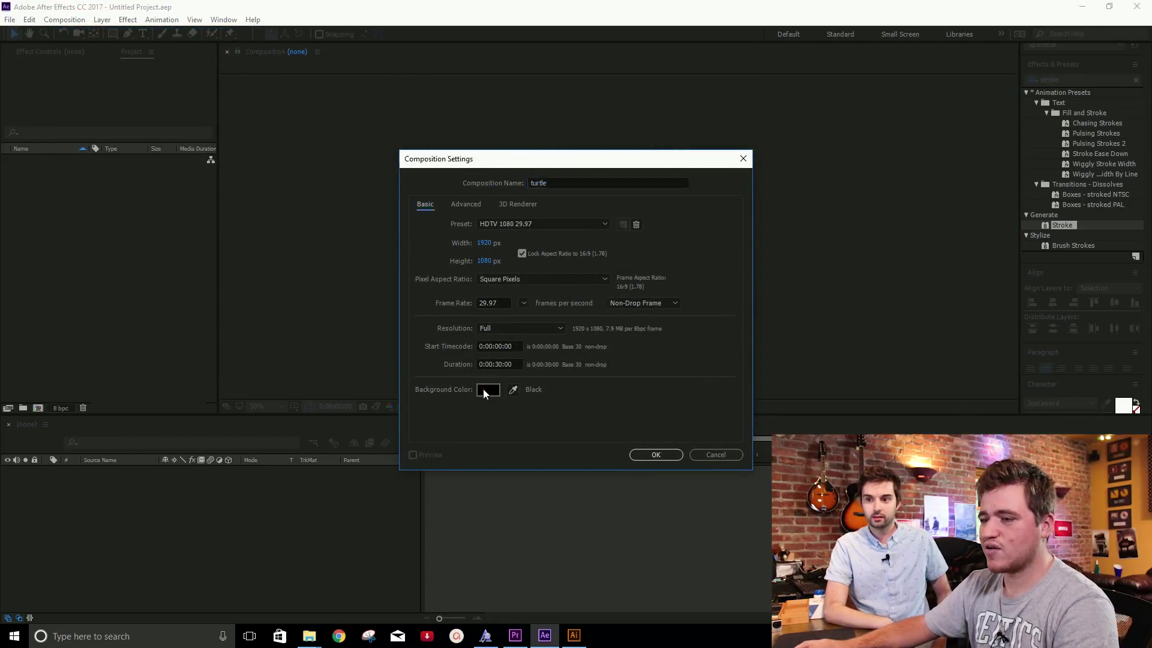
left_click_drag(831, 423, 832, 523)
left_click(787, 527)
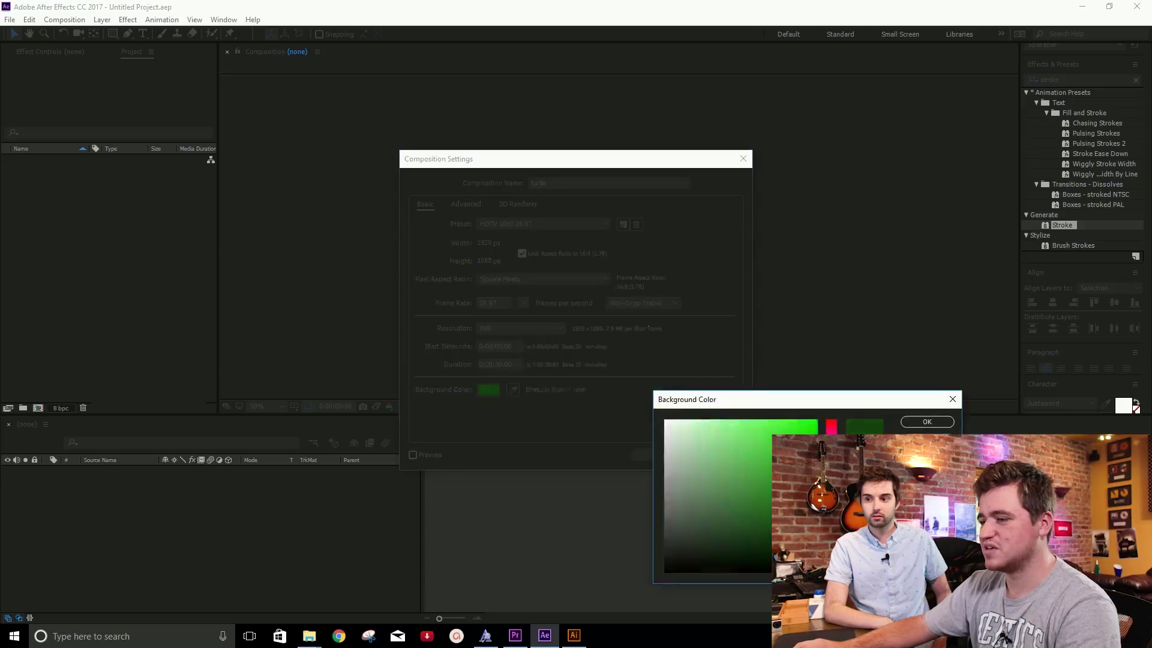
left_click(751, 539)
left_click_drag(831, 522, 831, 484)
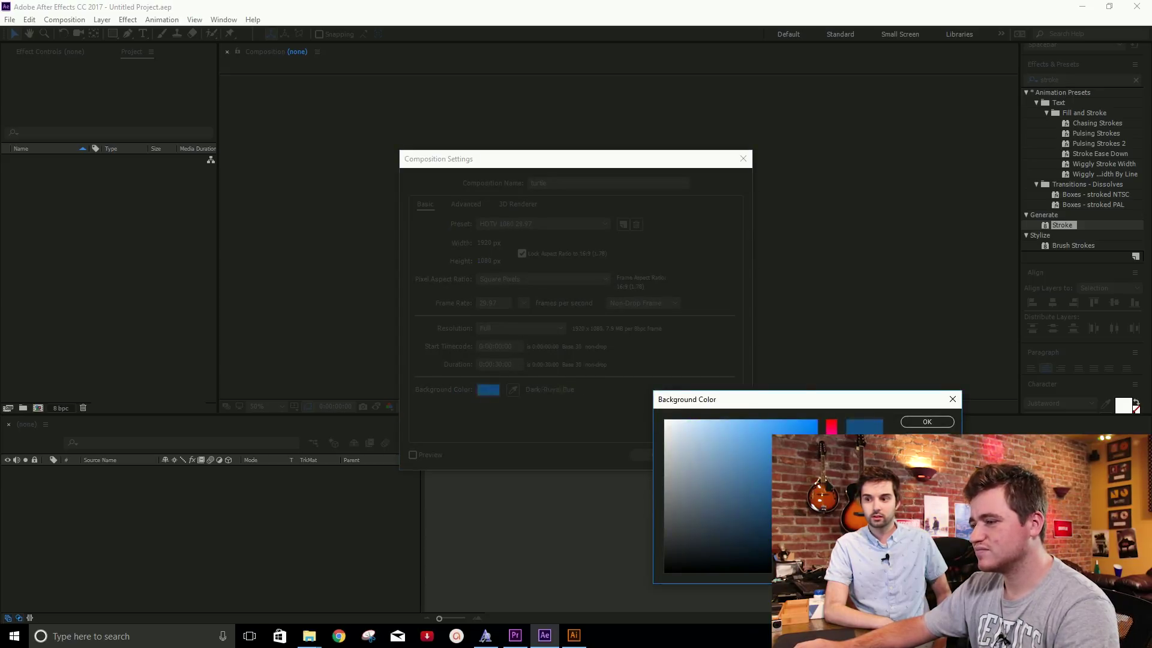
left_click(928, 422)
left_click(673, 457)
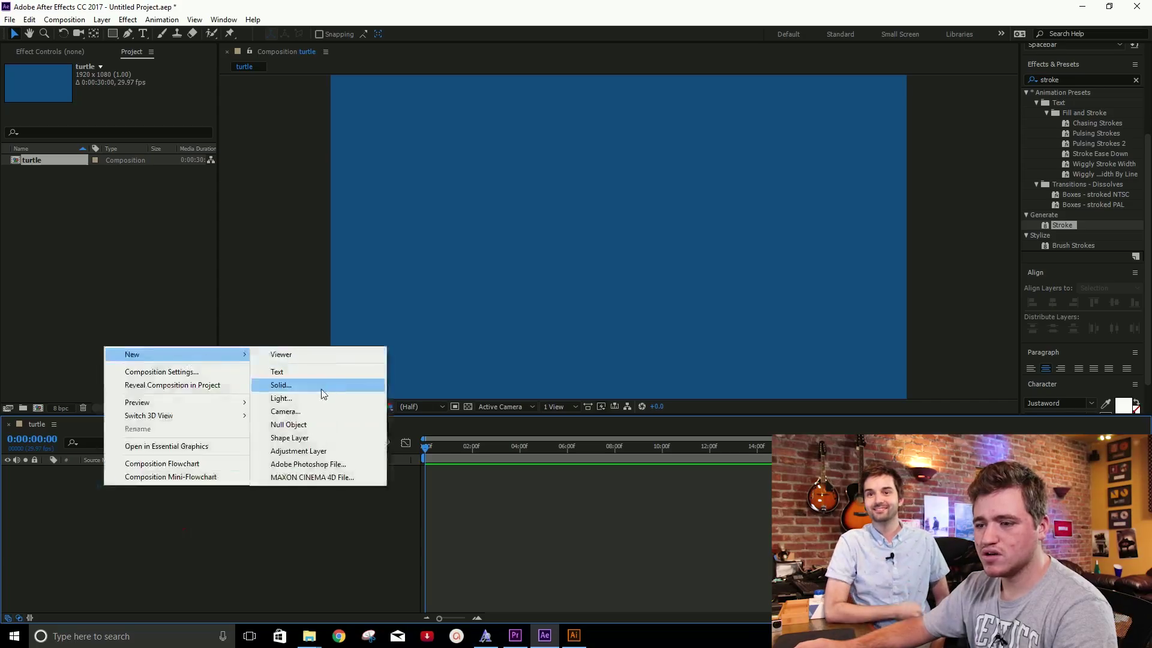
Add Shape Layer 1 with an empty Path 1 group and select its Path property.
left_click(312, 438)
left_click(47, 471)
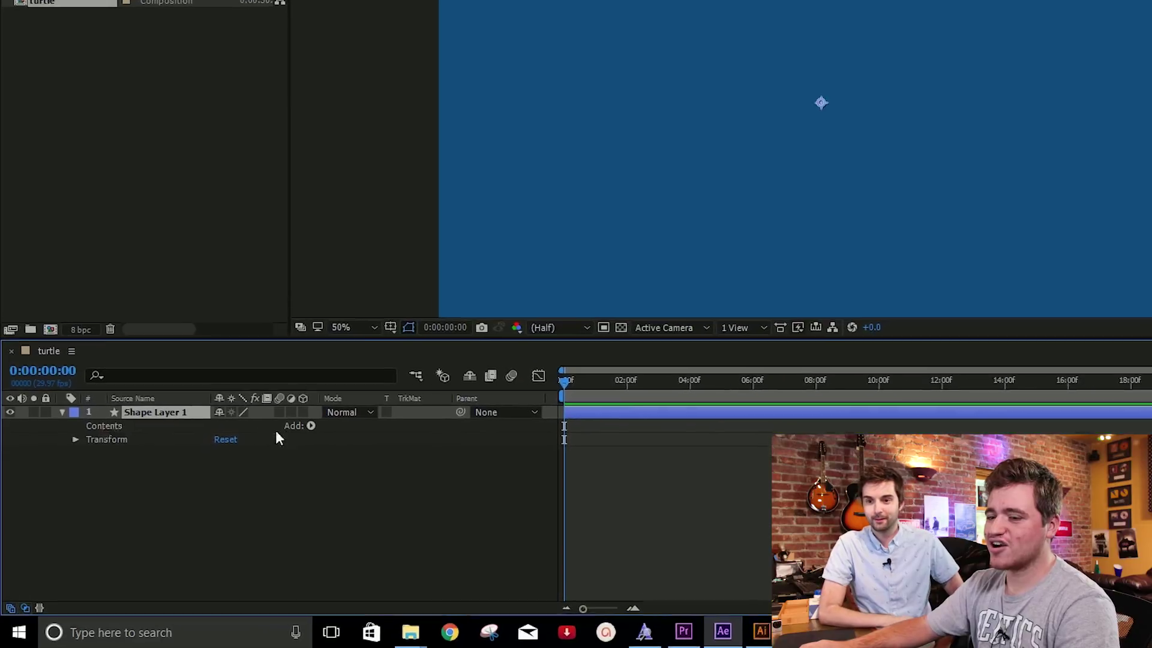
left_click(311, 426)
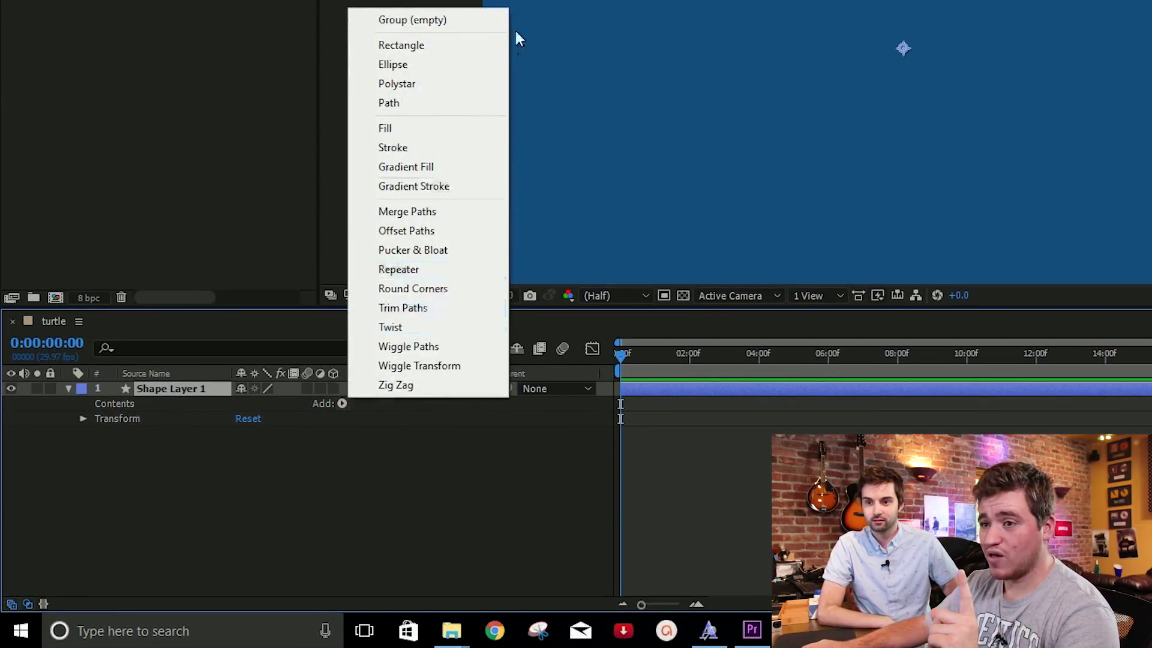
left_click(422, 102)
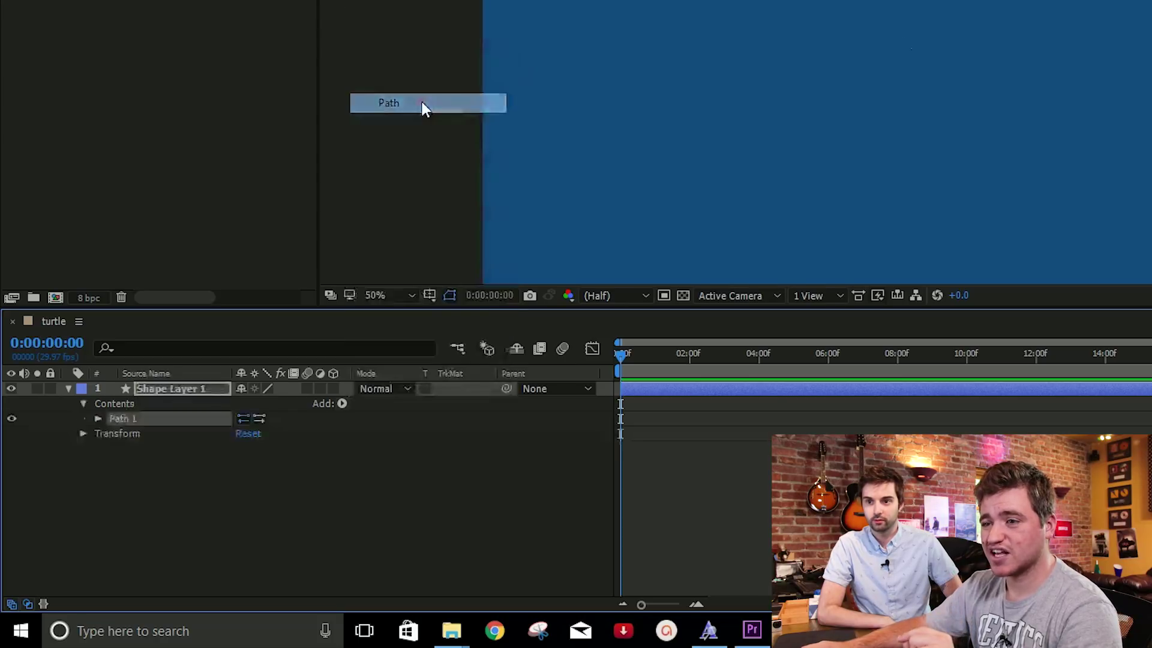
left_click(98, 419)
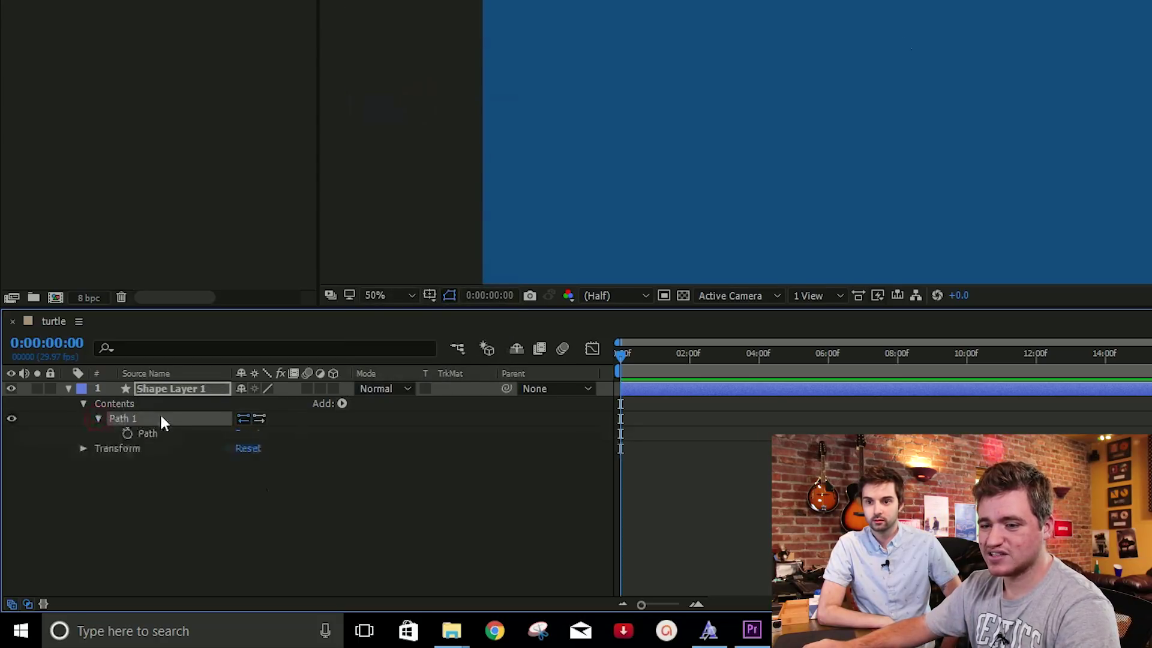
left_click(170, 434)
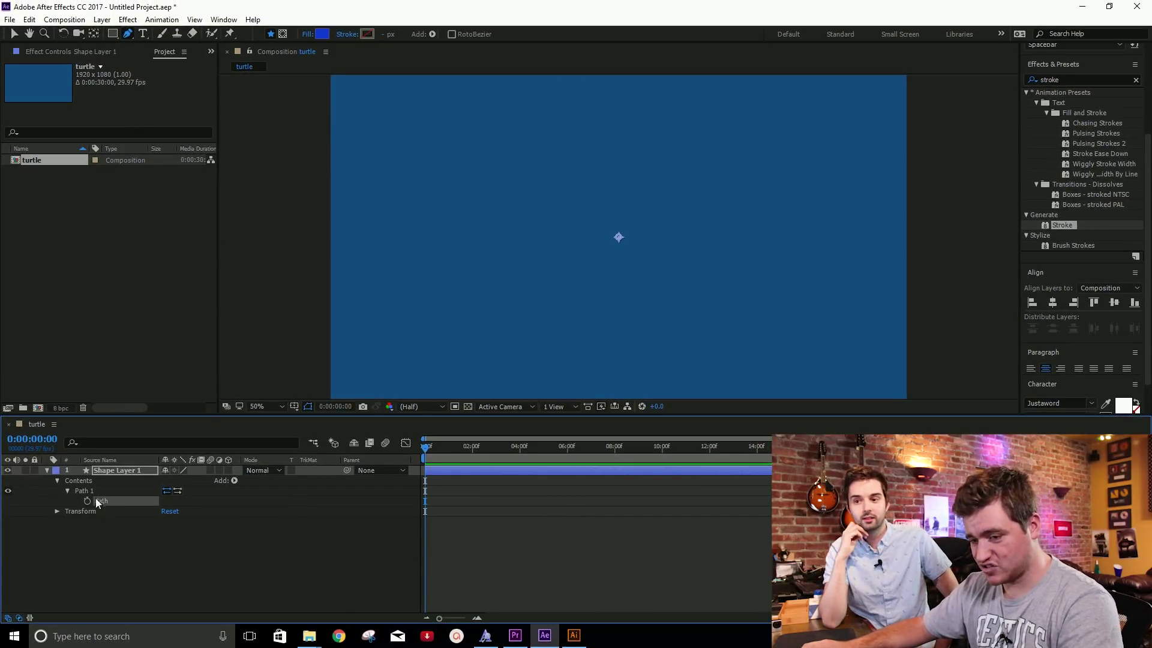
Paste the Illustrator turtle outline into Path 1 and switch to the Selection tool.
key("ctrl+v")
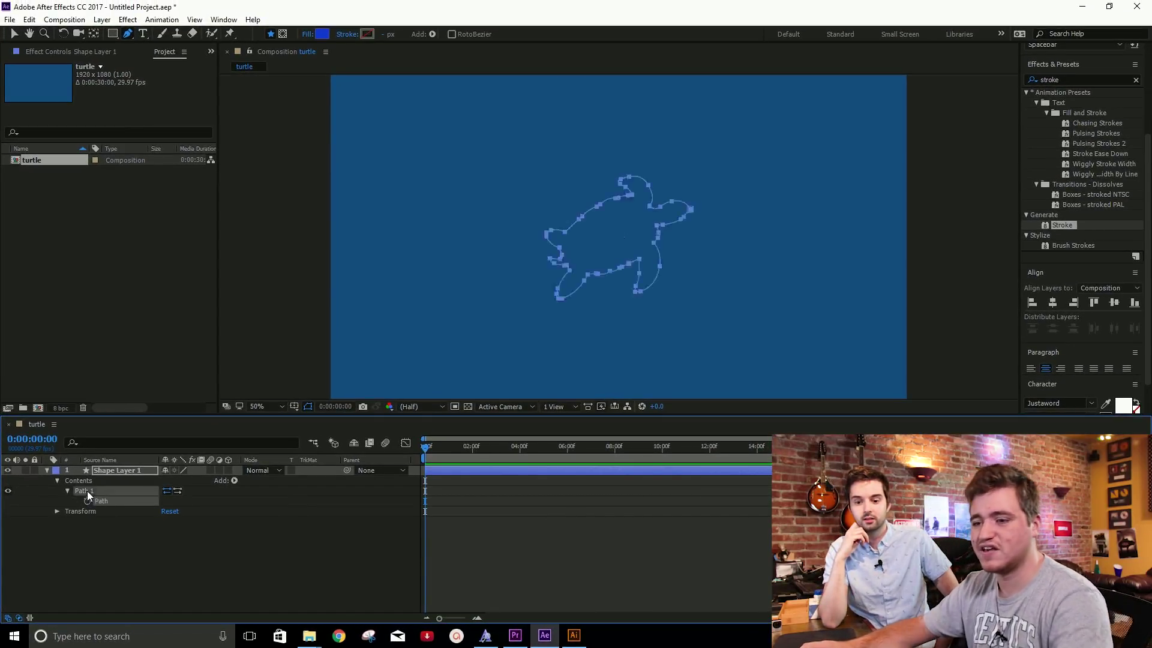
scroll(645, 253, "up", 2)
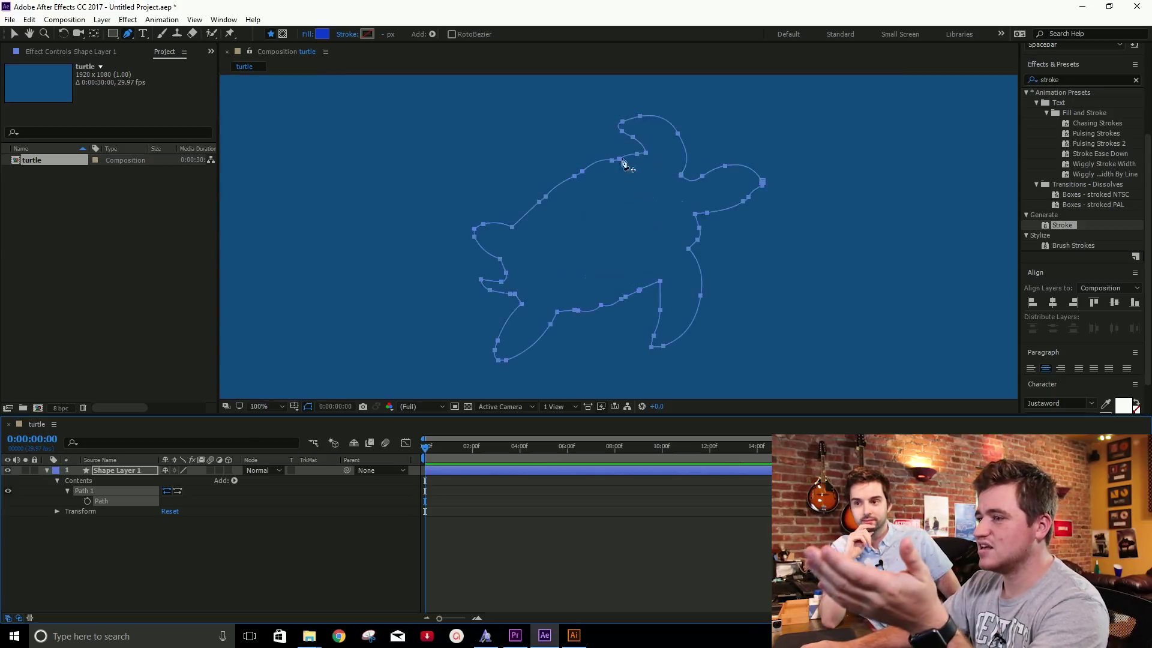
left_click_drag(621, 161, 657, 182)
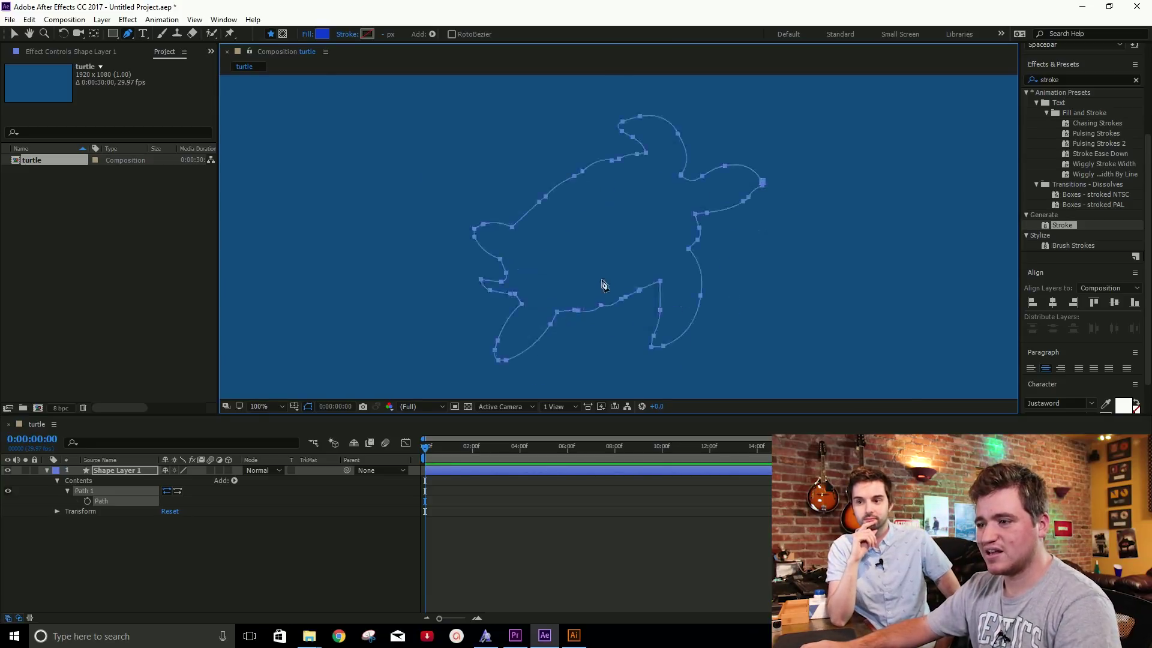
scroll(608, 274, "down", 2)
key("v")
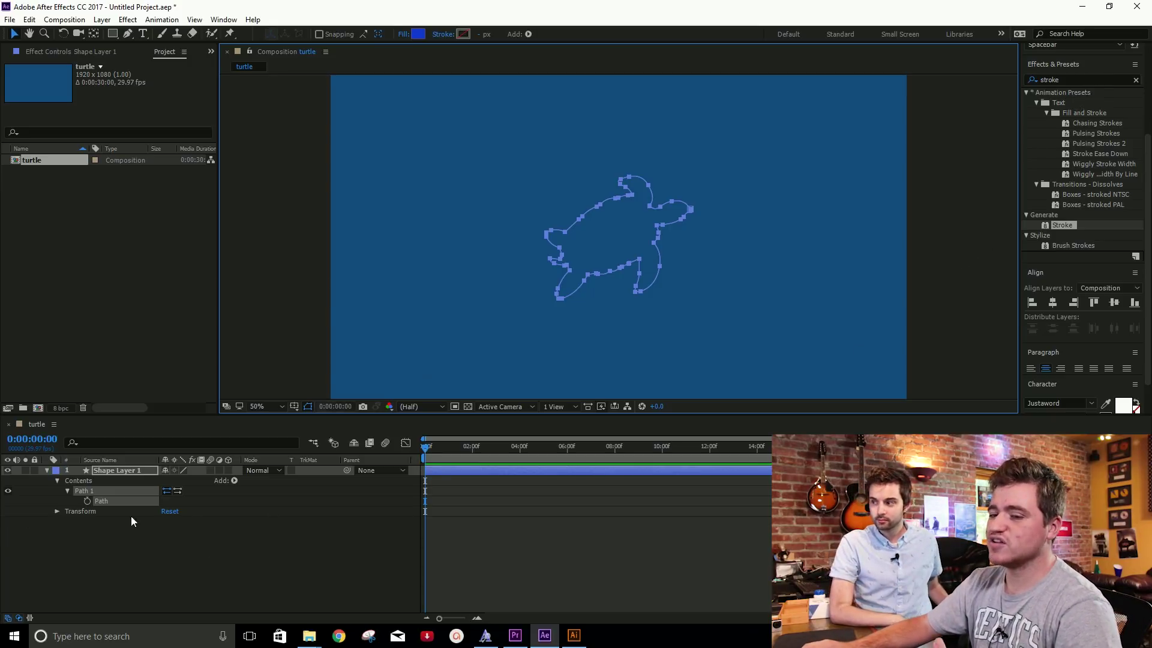
left_click(233, 481)
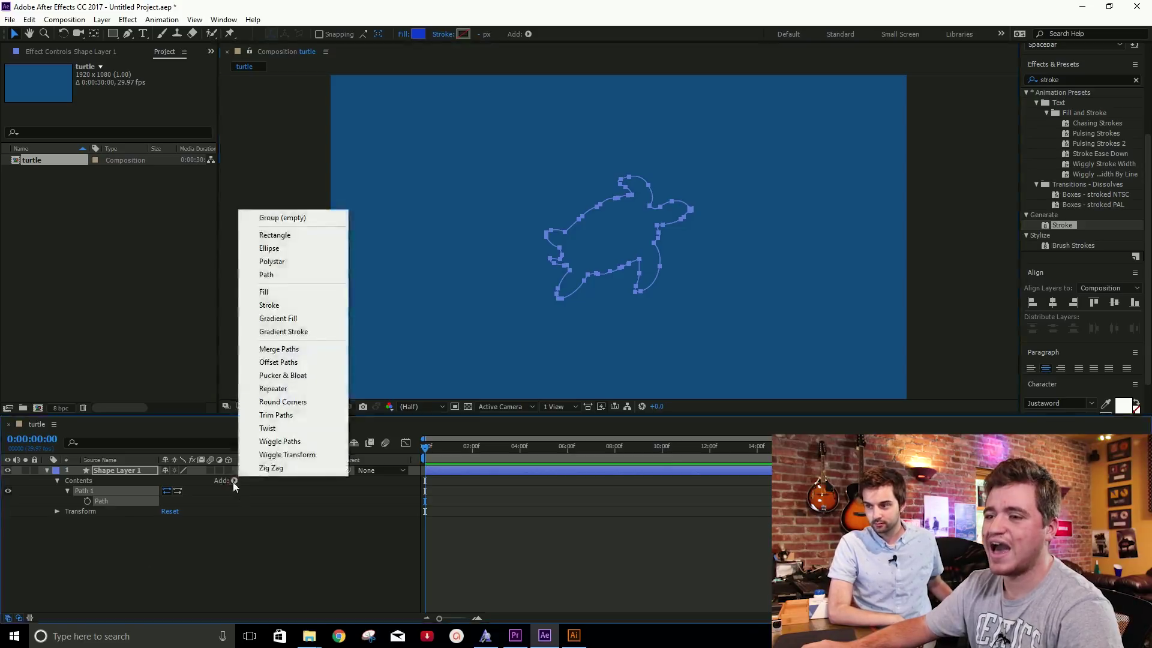
Give the turtle shape a solid green Fill 1.
left_click(295, 294)
left_click(418, 34)
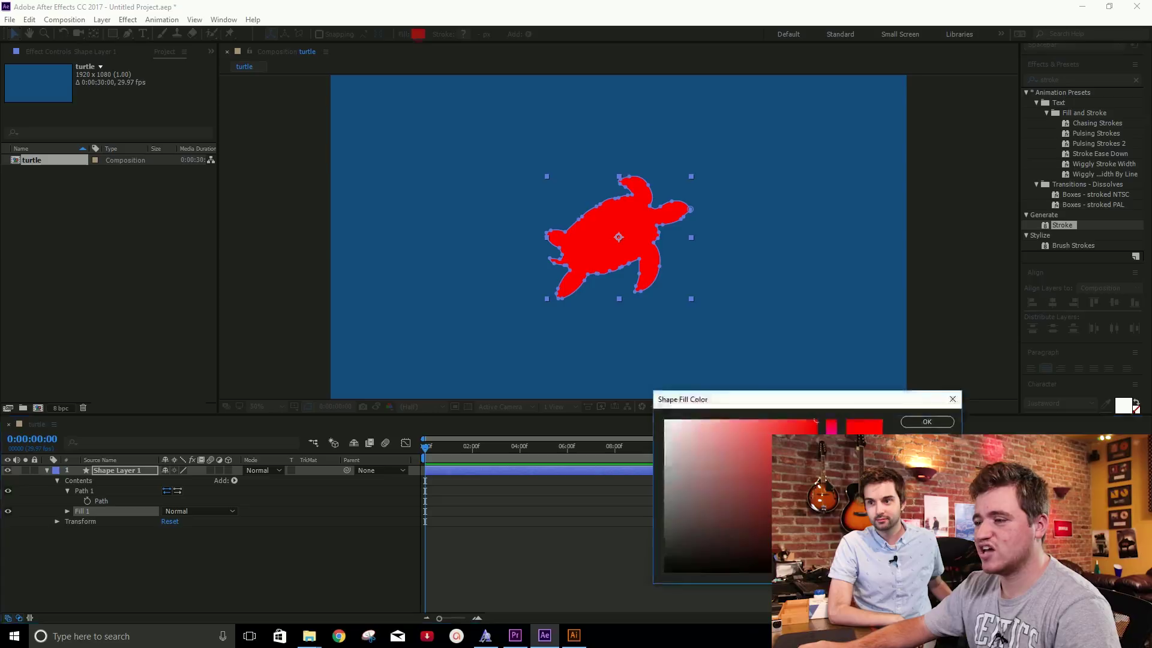
left_click_drag(831, 422, 762, 435)
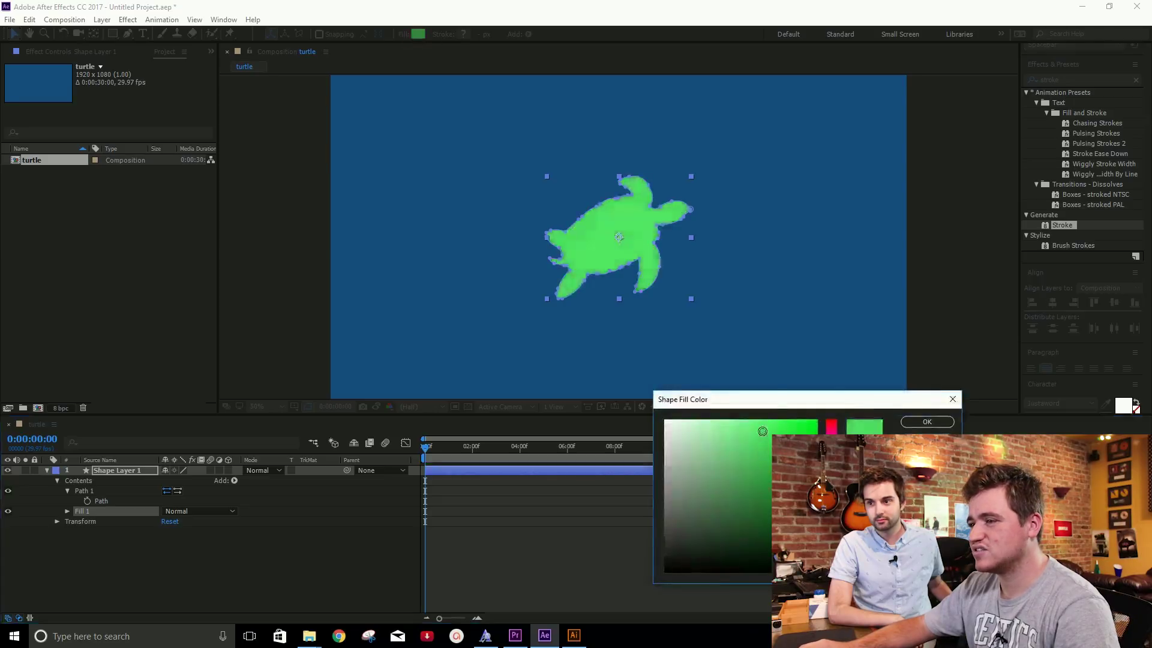
left_click(927, 422)
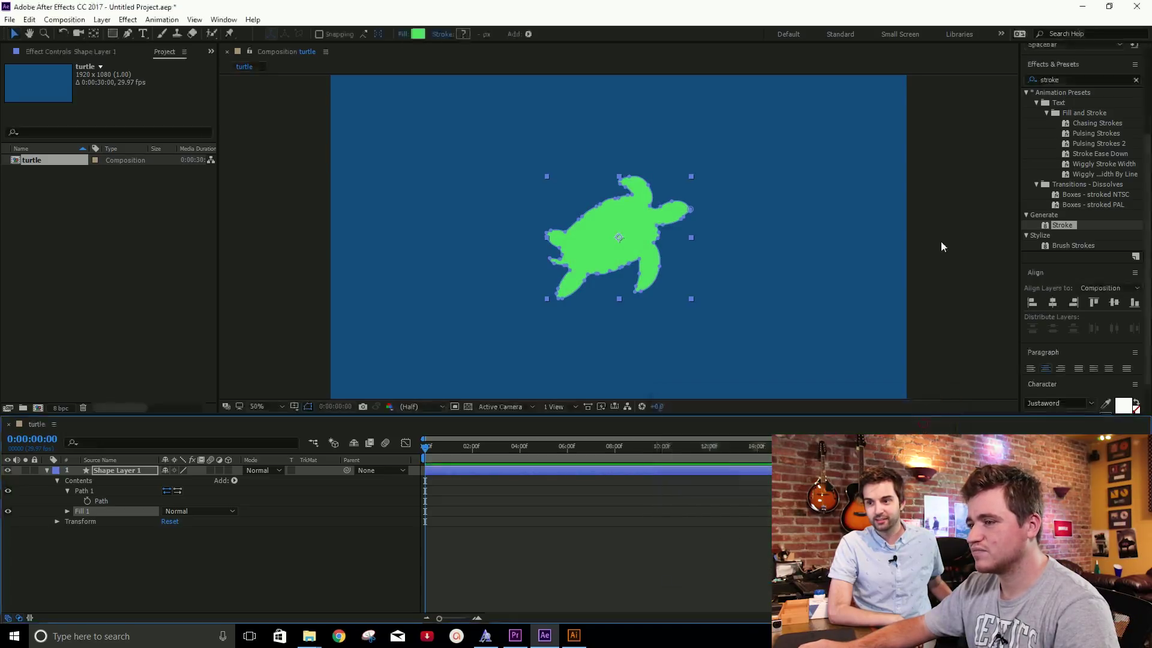
left_click(776, 266)
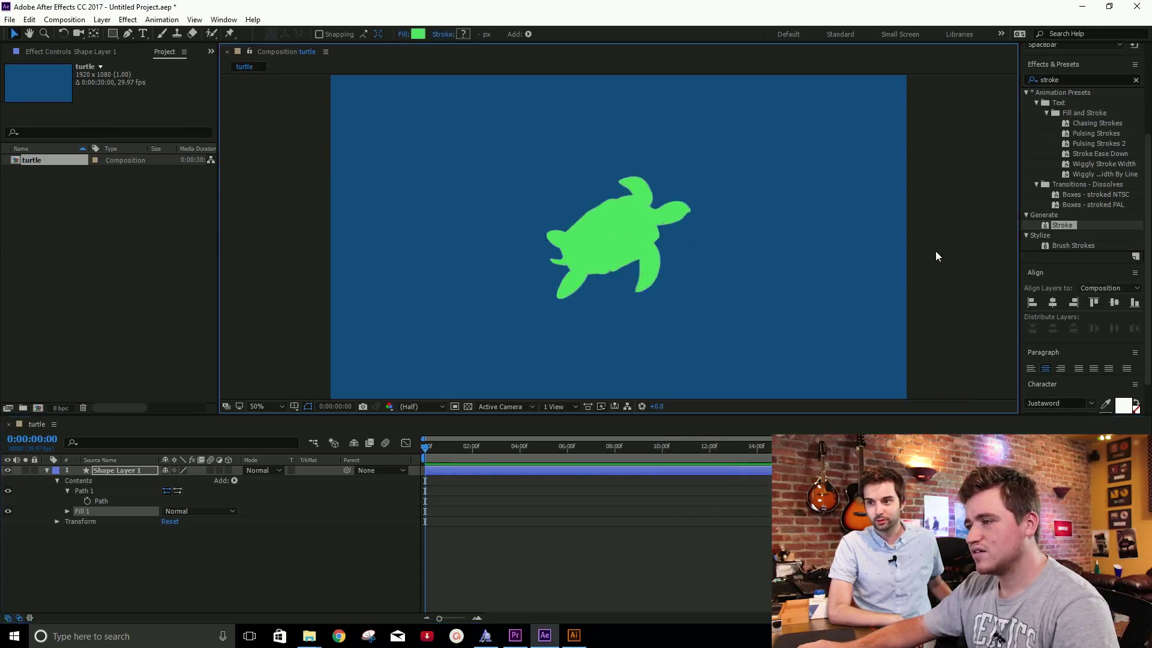
Scale the turtle to under half its size and move it to the composition's left side.
left_click(614, 246)
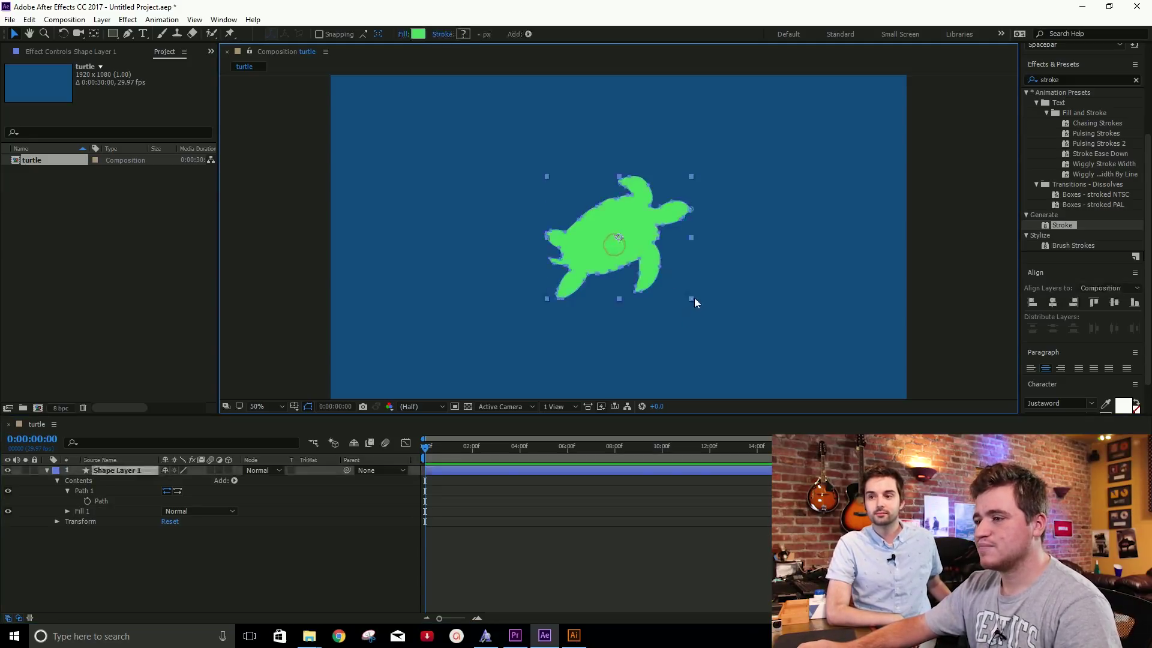
mouse_move(694, 296)
left_mouse_down()
mouse_move(666, 264)
mouse_move(651, 264)
left_mouse_up()
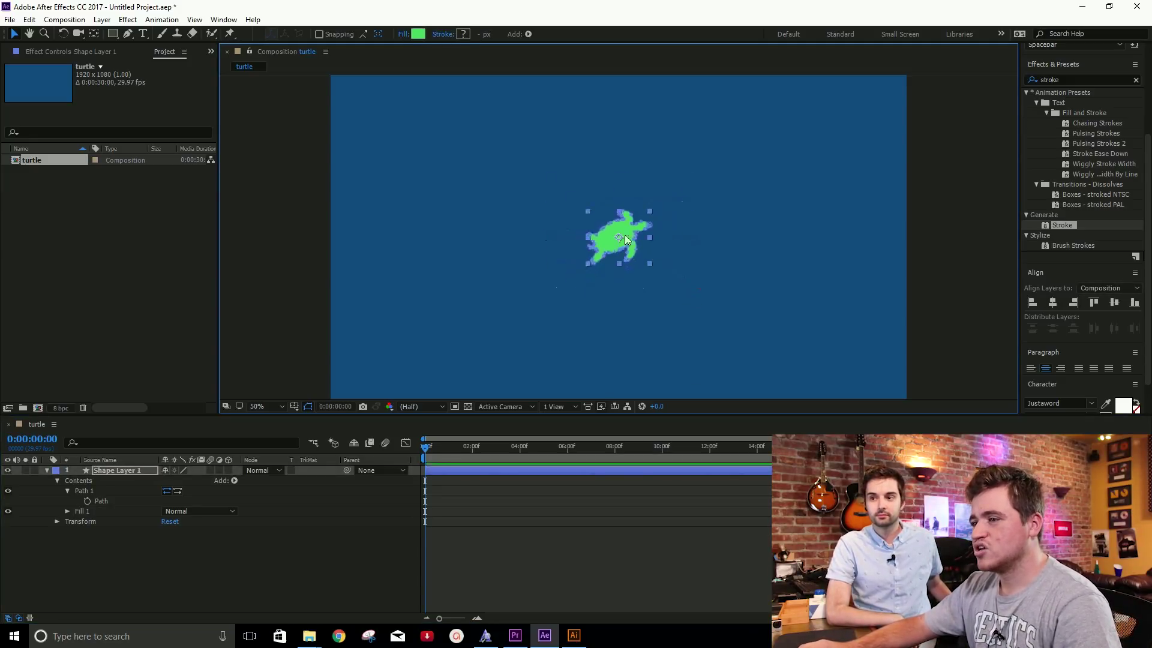
left_click(694, 229)
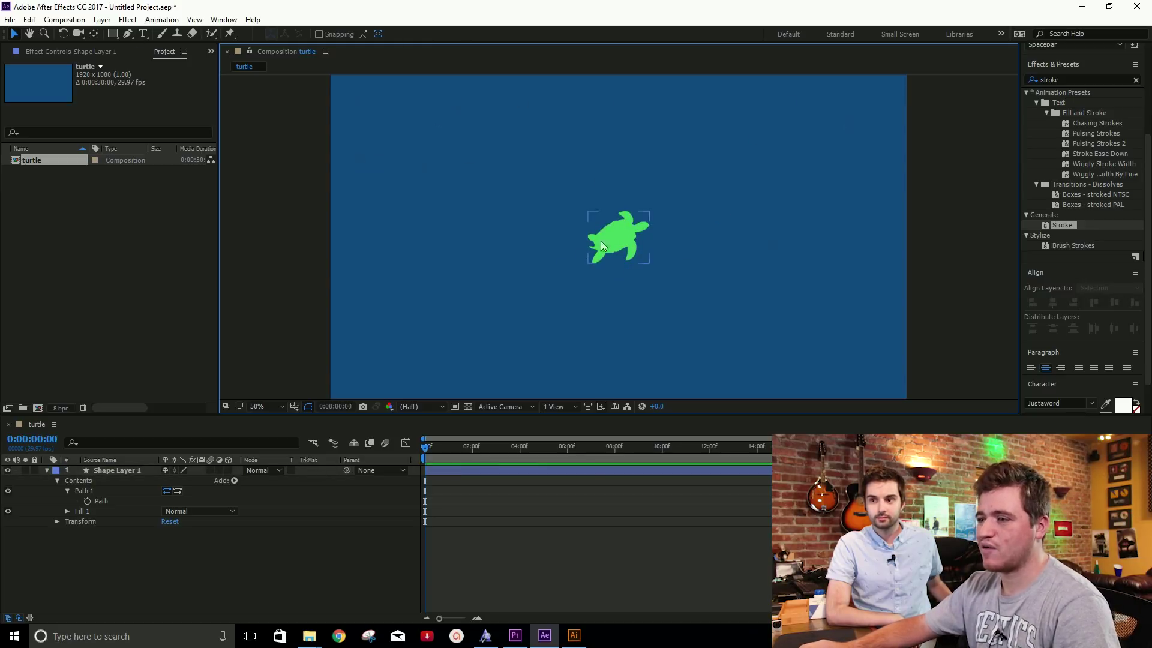
left_click_drag(624, 244, 395, 241)
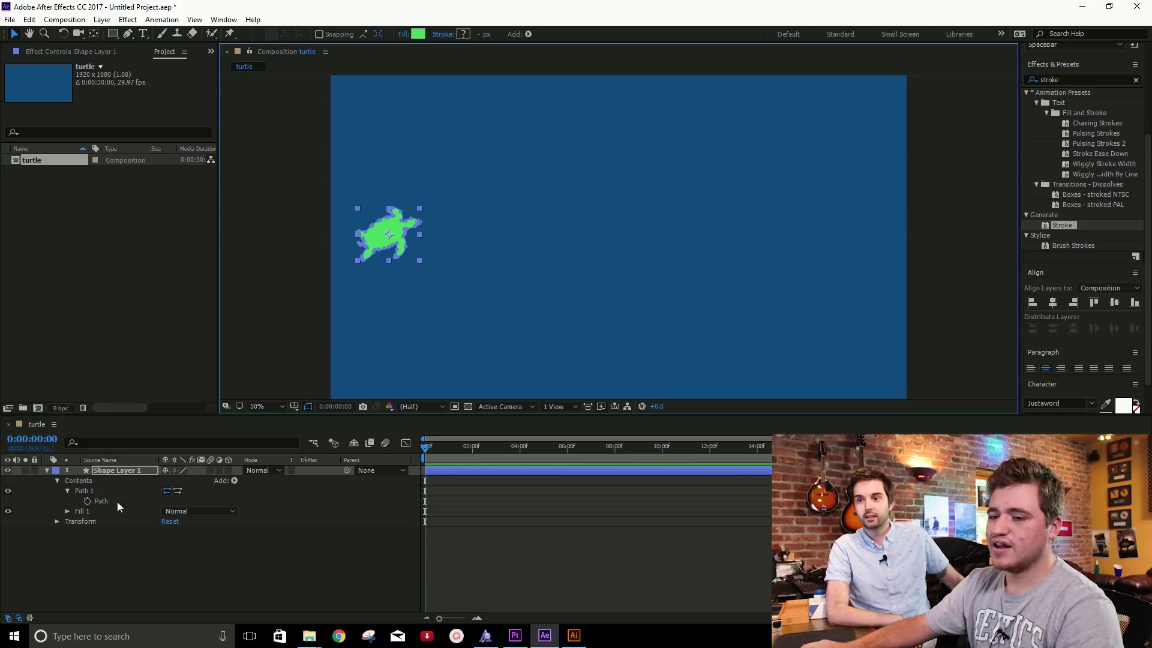
left_click(120, 531)
left_click(114, 470)
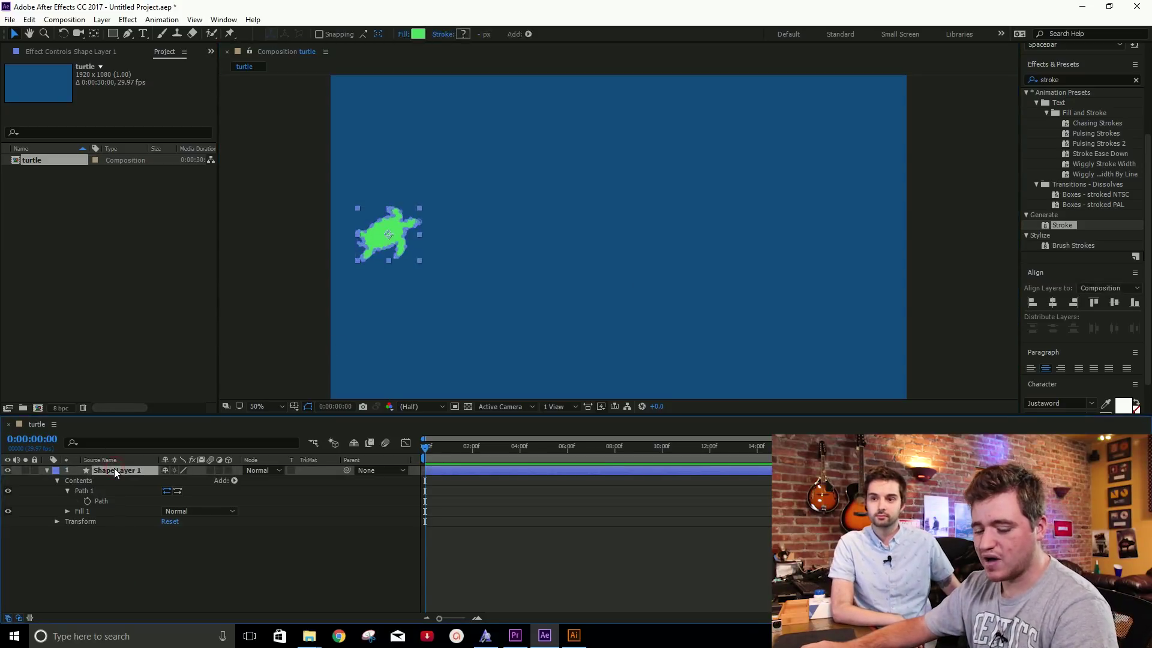
key("ctrl+d")
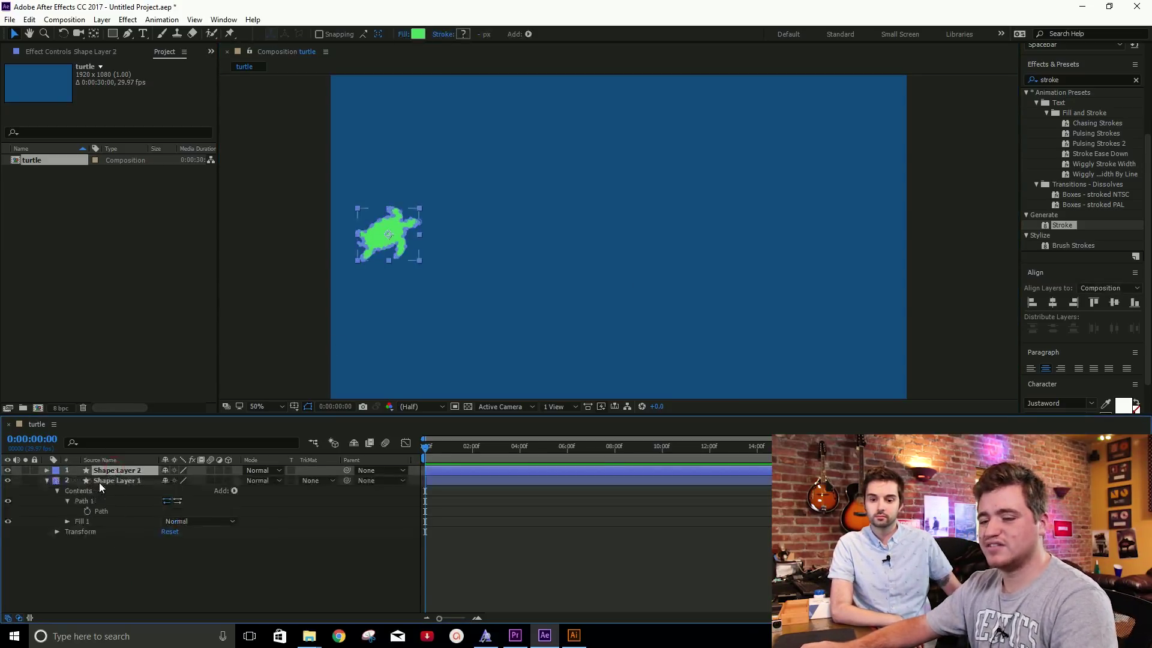
left_click(374, 231)
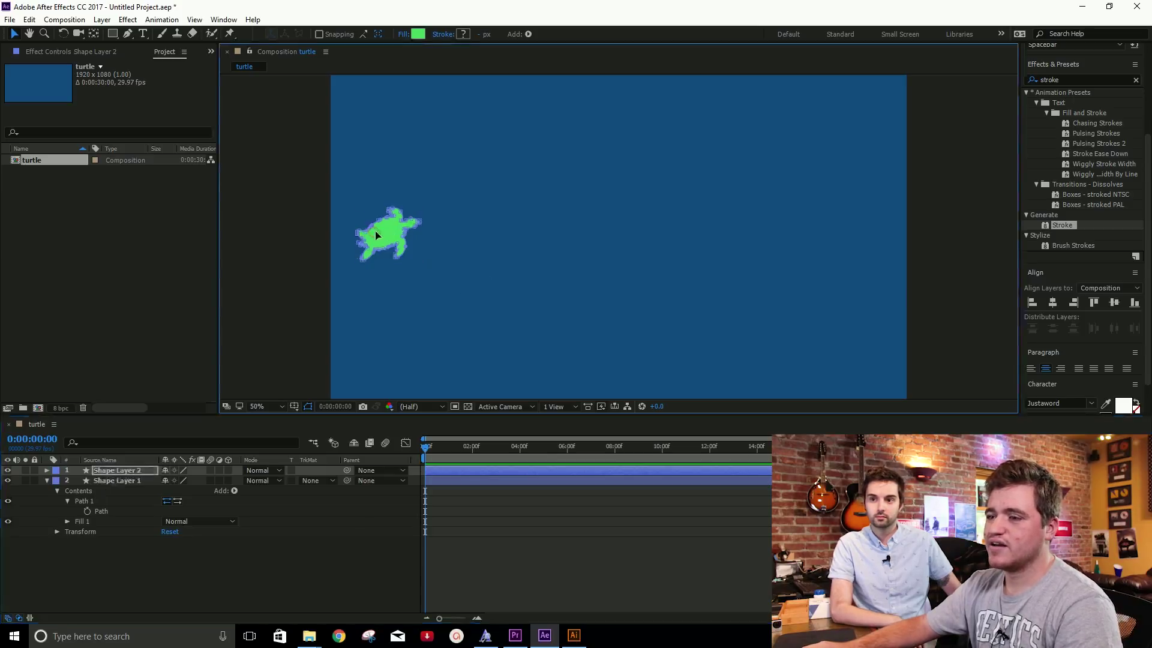
left_click_drag(383, 244, 471, 244)
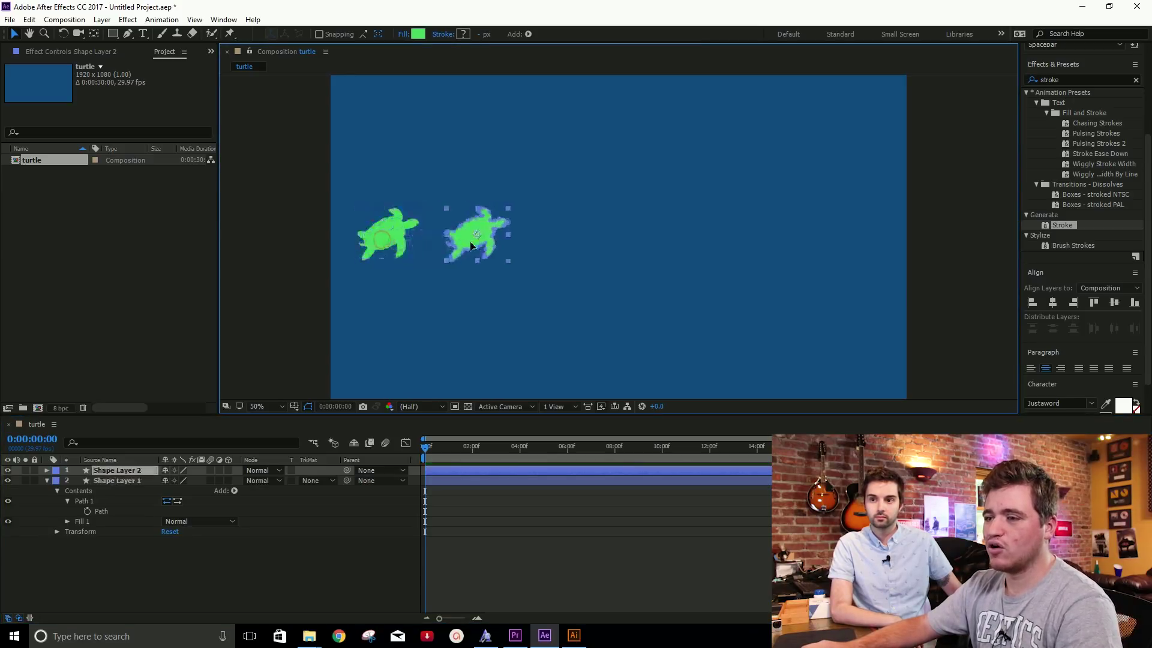
key("ctrl+d")
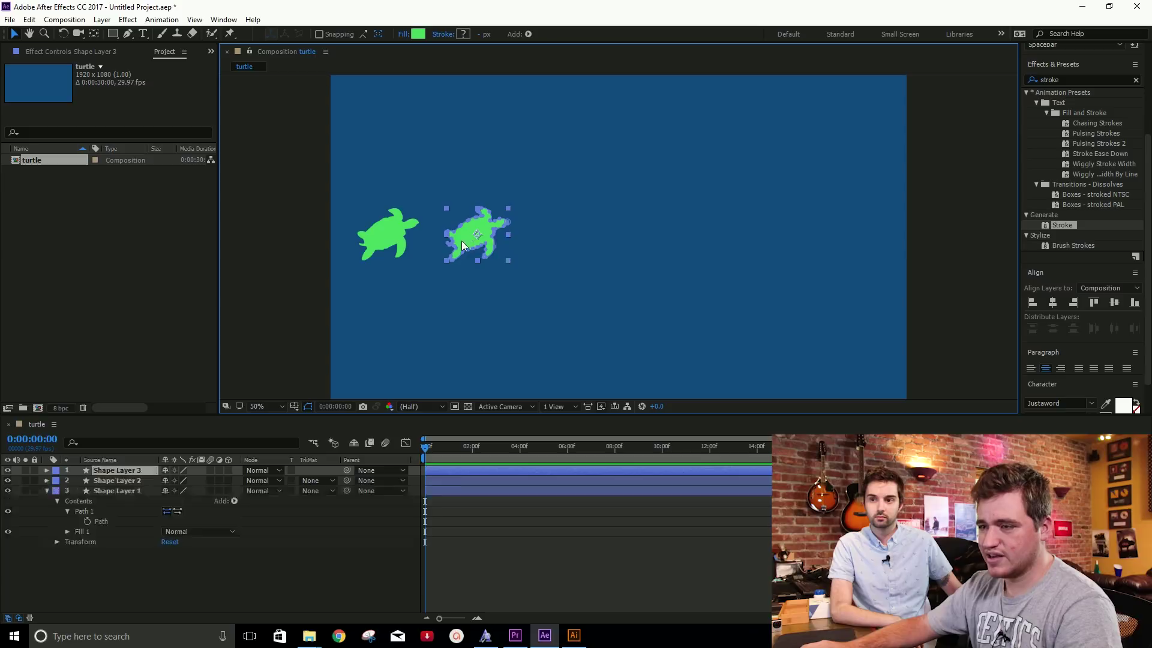
left_click_drag(462, 245, 574, 244)
key("ctrl+z")
key("ctrl+z")
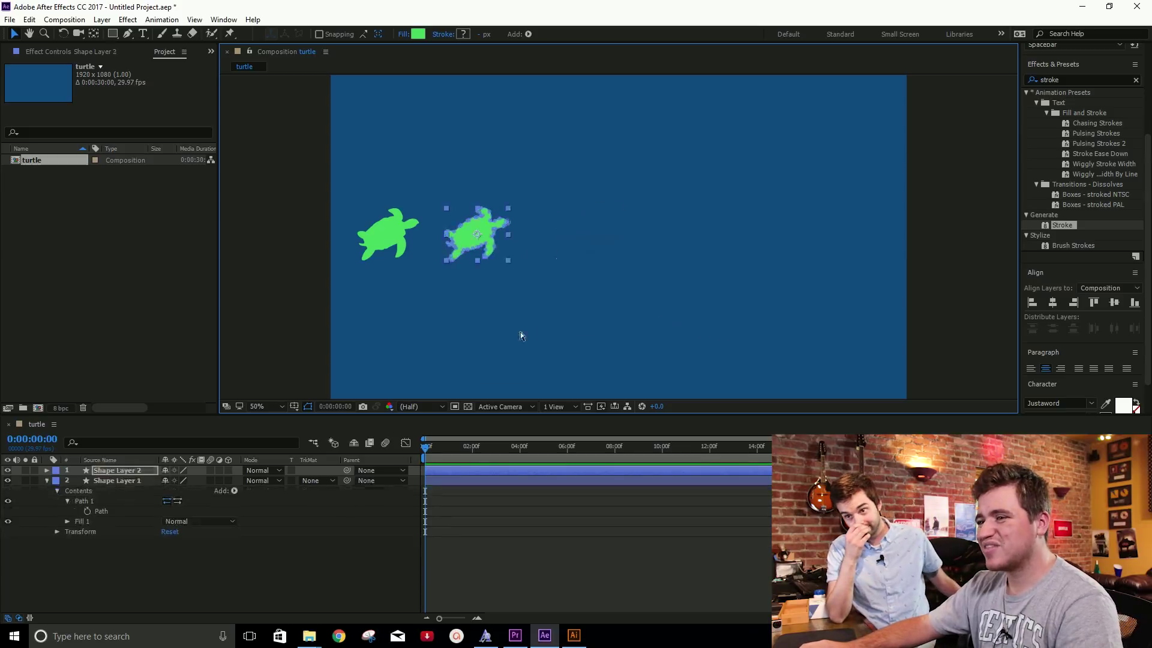
key("ctrl+z")
key("ctrl+z")
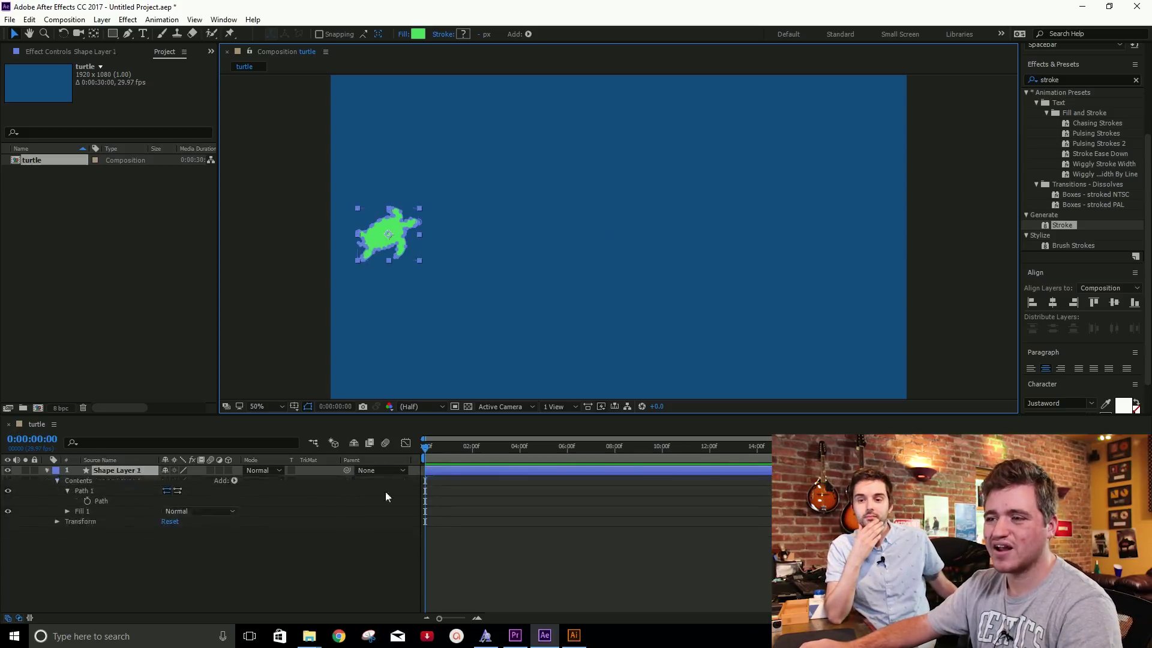
Add a Repeater to the turtle shape and expand Contents to list Path 1, Fill 1 and Repeater 1.
left_click(233, 481)
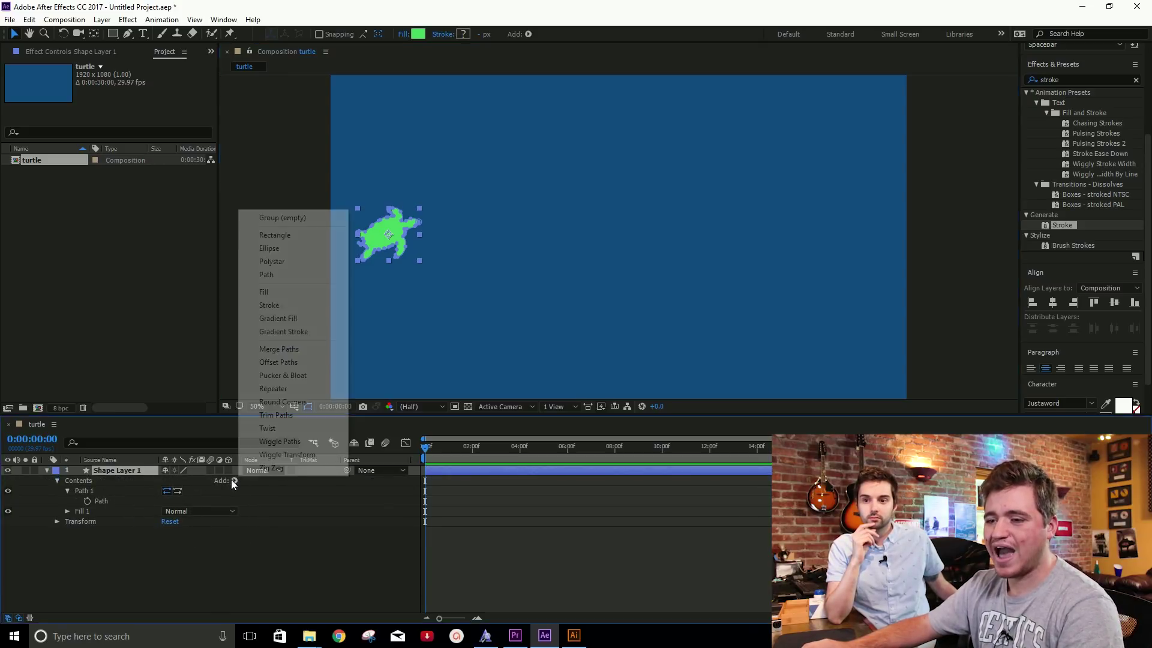
left_click(268, 389)
left_click(56, 481)
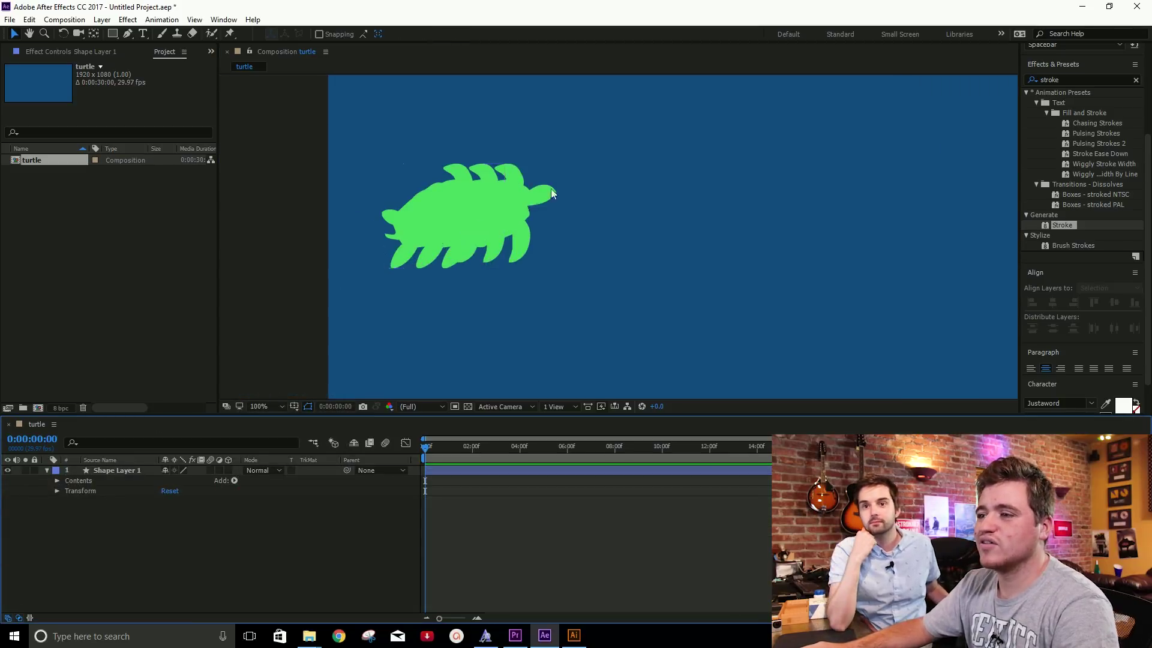
left_click(442, 213)
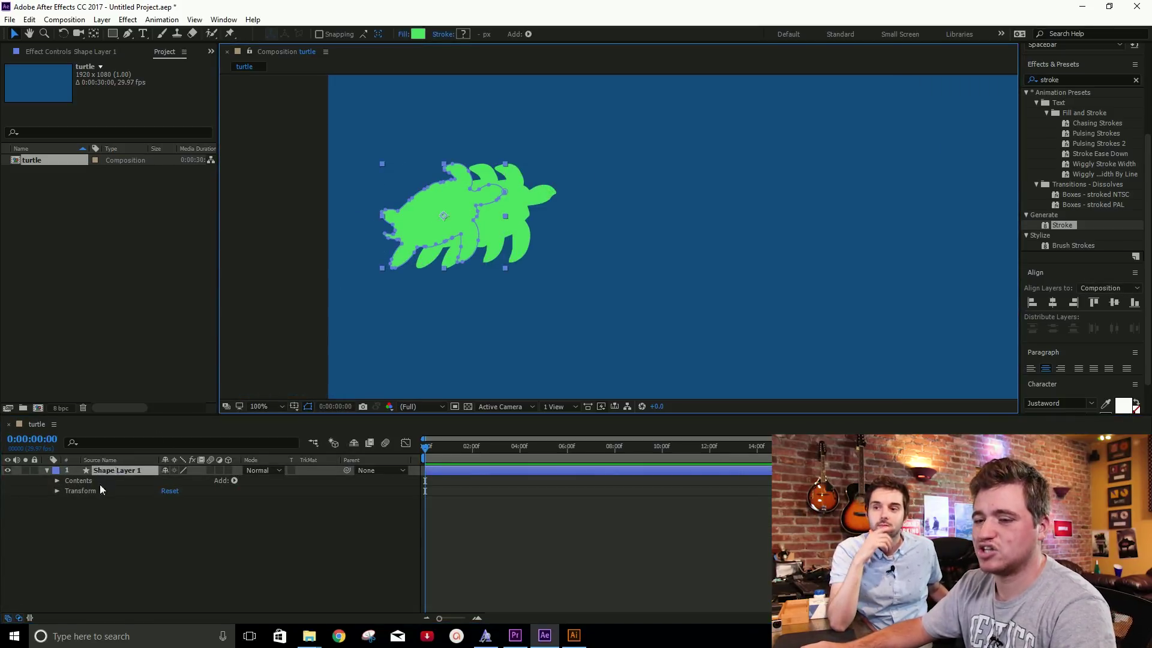
left_click(56, 482)
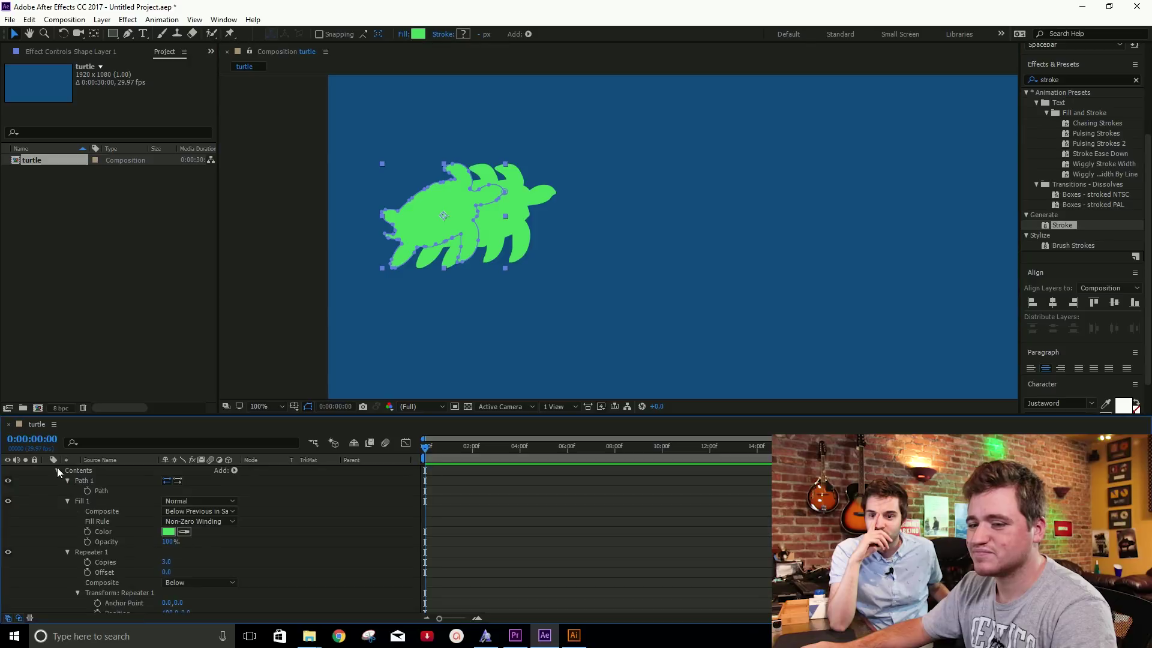
left_click(58, 471)
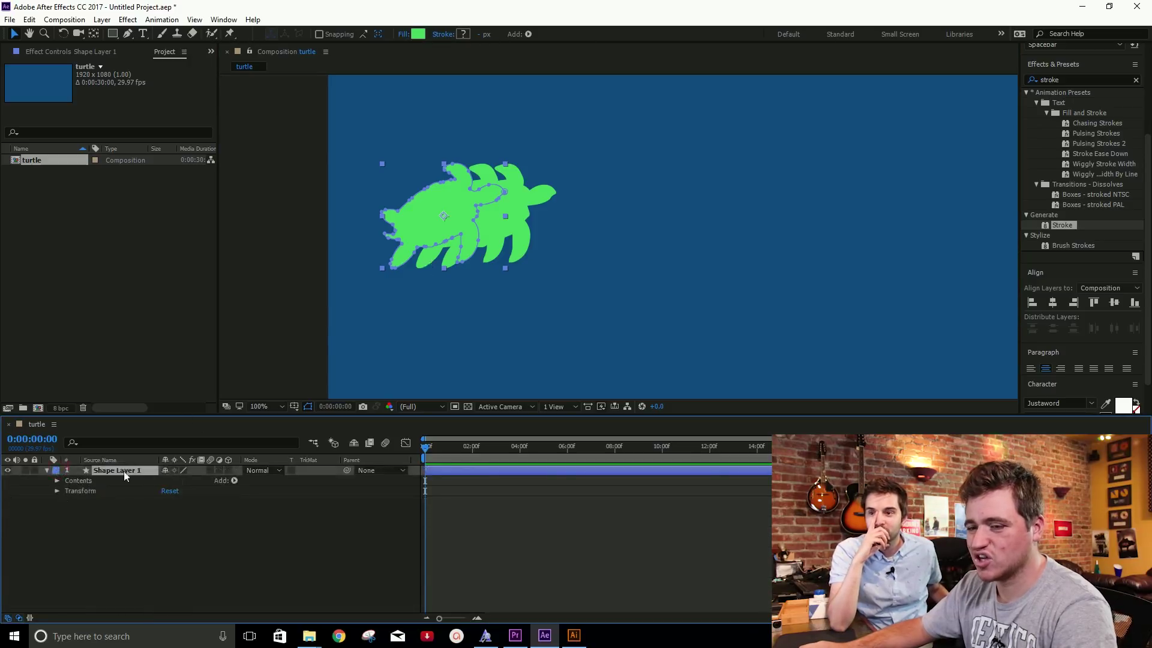
left_click(56, 480)
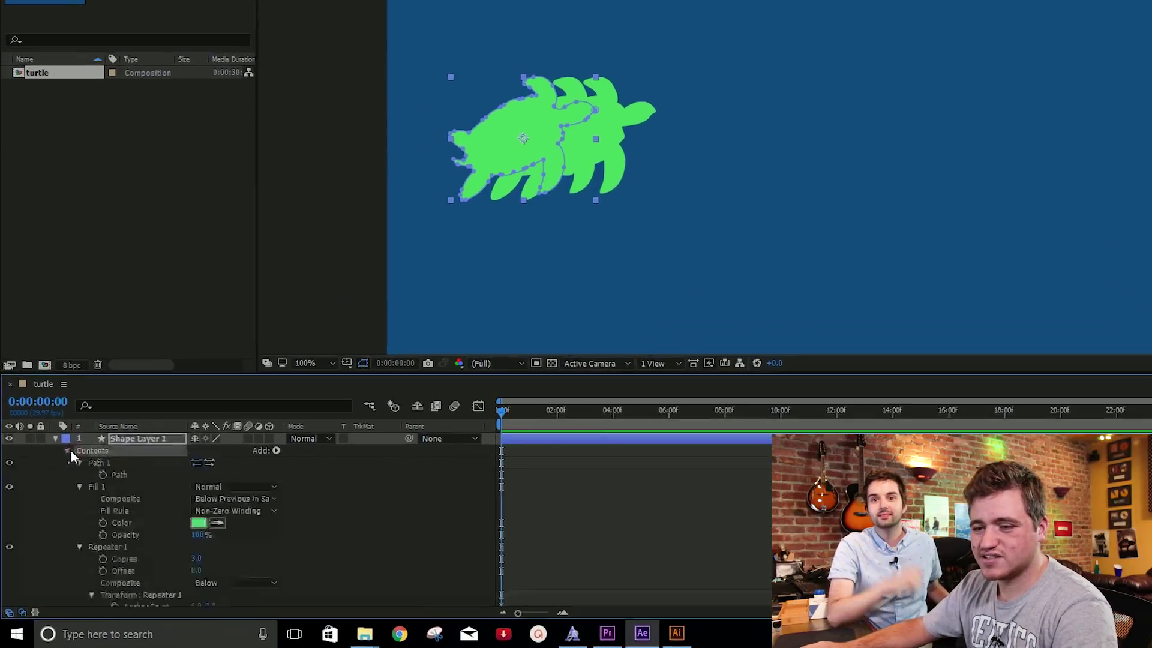
Set Repeater 1's Transform Position to 547, 0 so the turtles sit side by side.
scroll(85, 435, "down", 3)
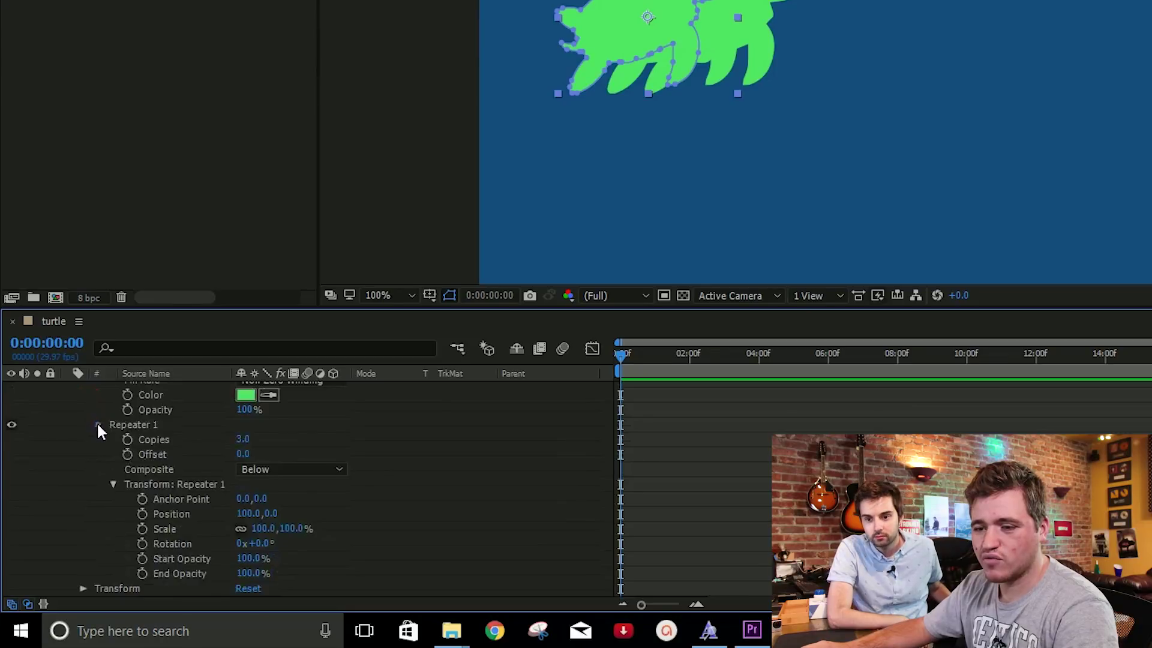
left_click(88, 439)
left_click(95, 524)
scroll(102, 510, "down", 3)
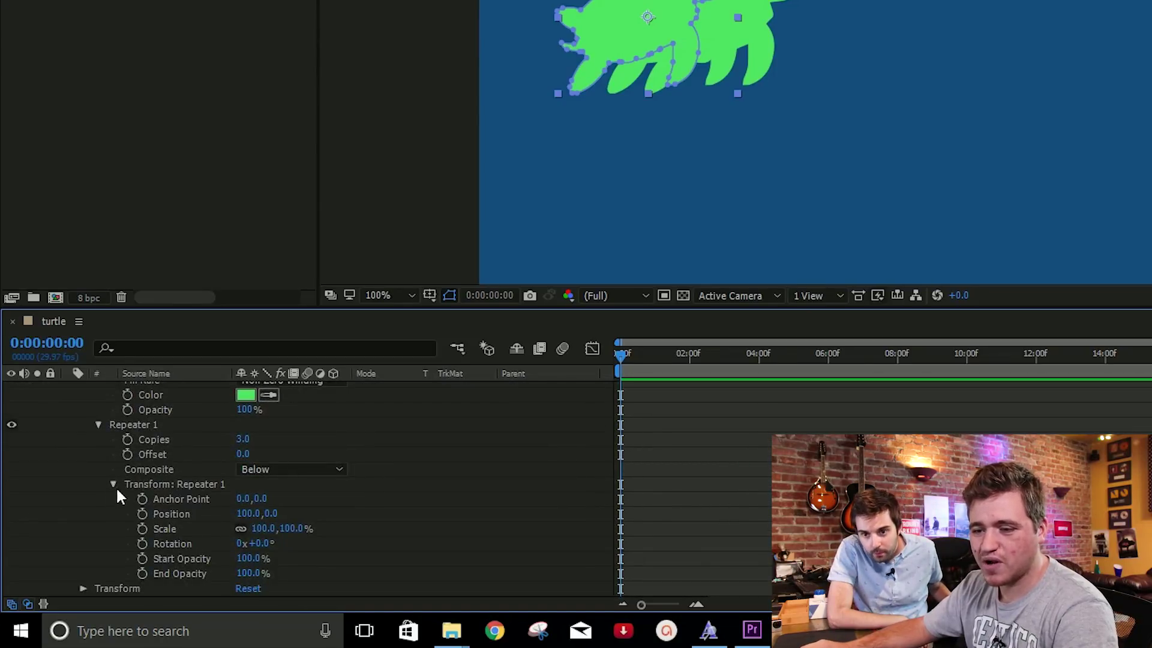
left_click(149, 485)
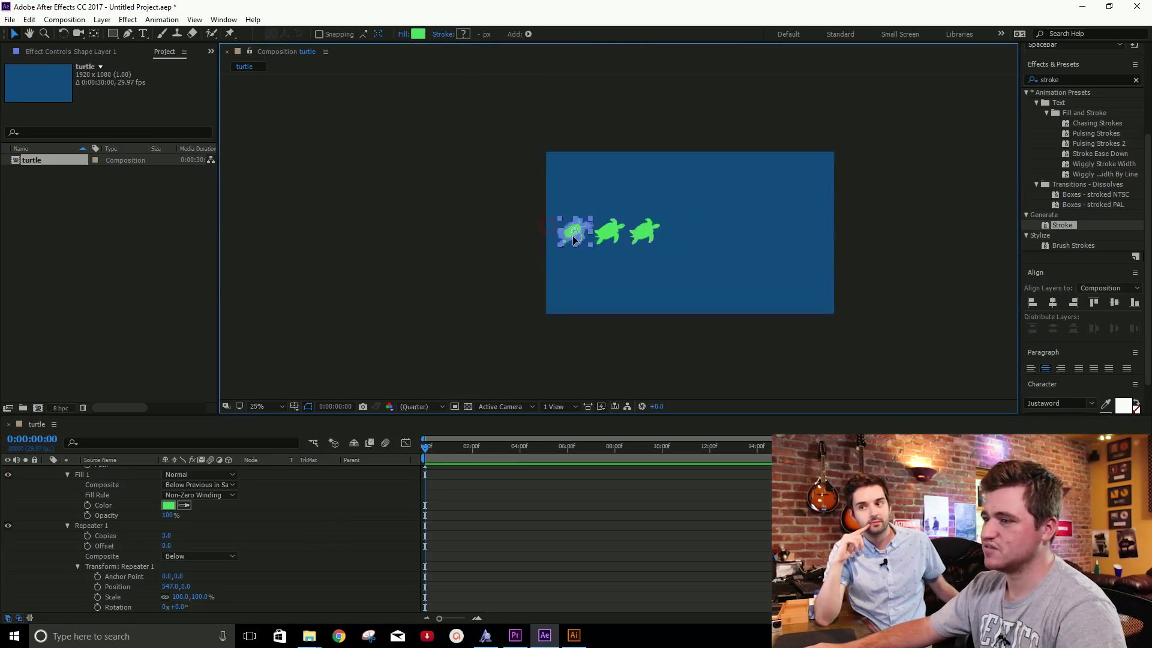
Zoom the view to 50% and try other Copies values, restoring the count to 3.
key("period")
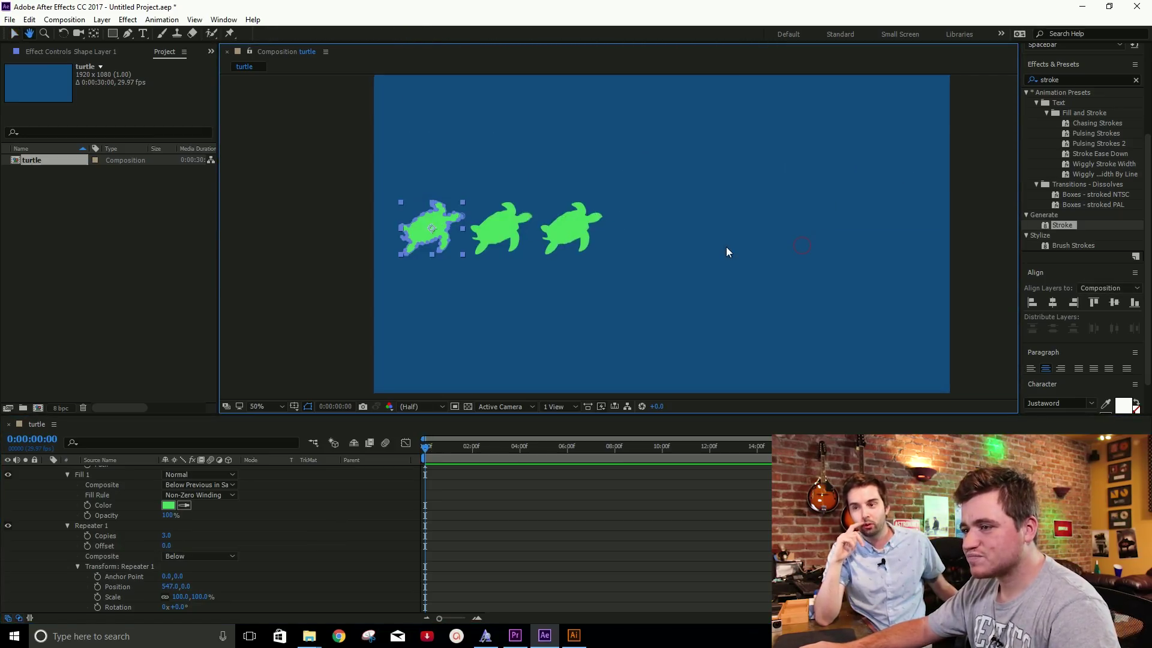
left_click_drag(797, 260, 716, 258)
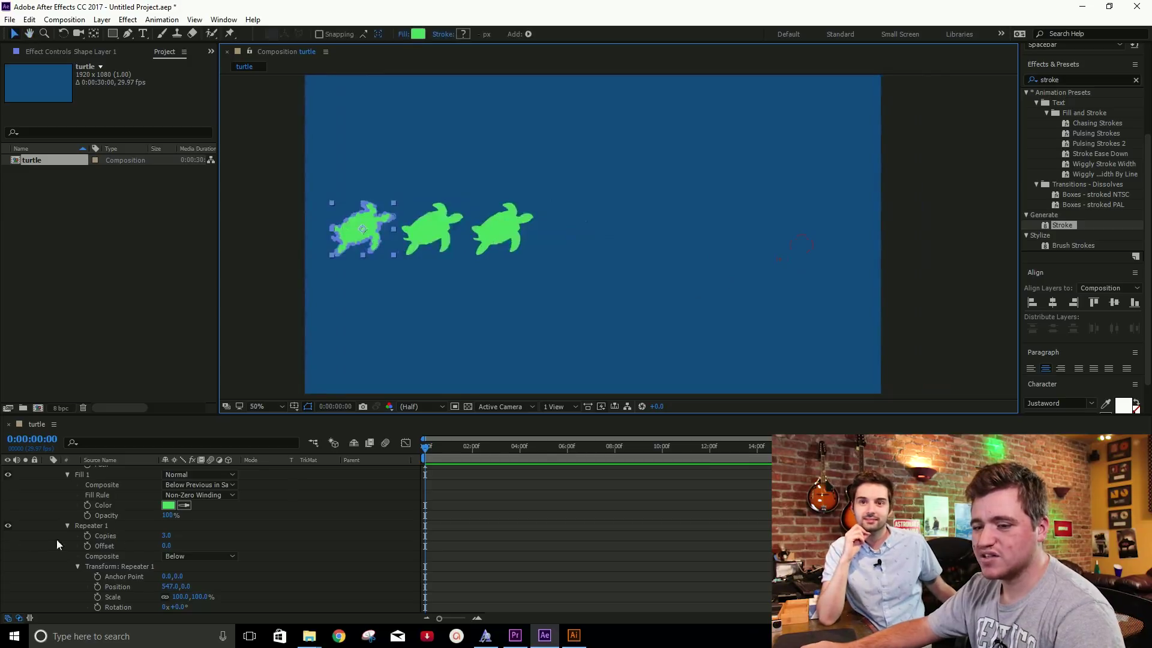
left_click(99, 528)
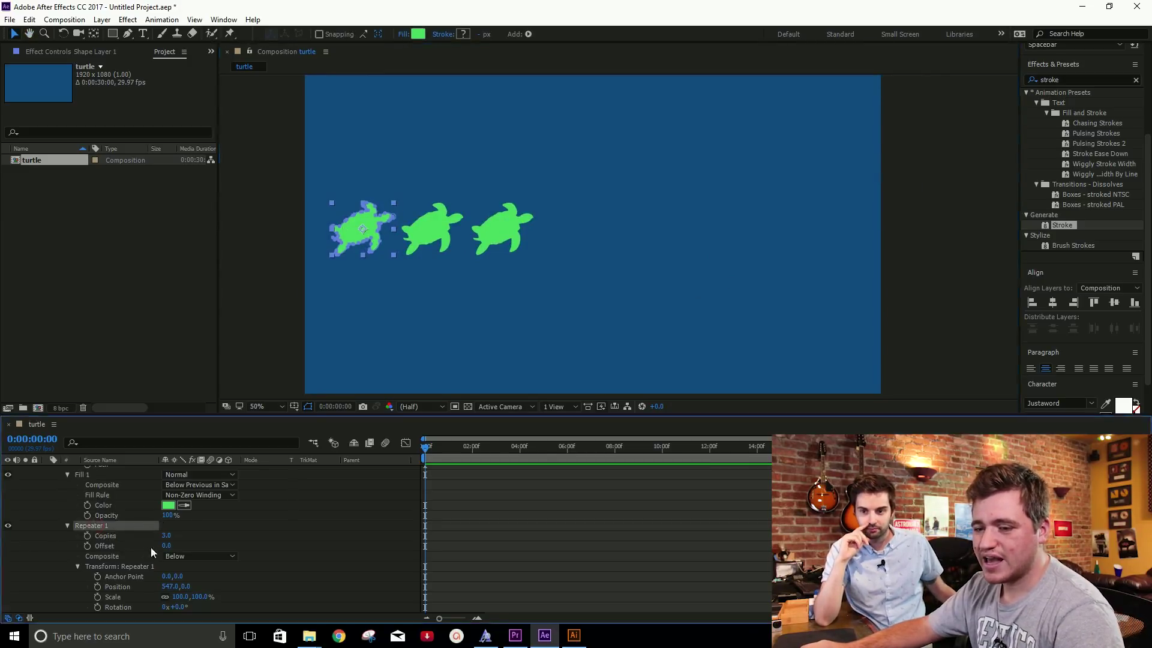
mouse_move(166, 540)
left_mouse_down()
mouse_move(190, 539)
mouse_move(170, 540)
left_mouse_up()
key("ctrl+z")
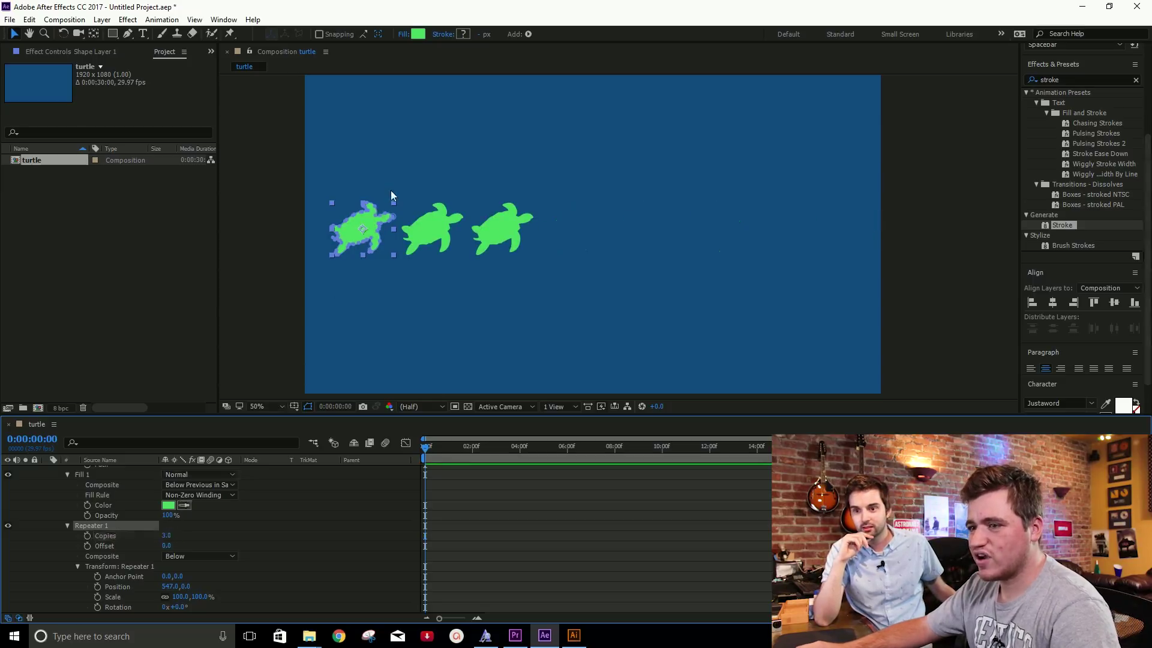
Scale the first turtle down by its corner so all three copies shrink.
left_click(392, 203)
mouse_move(393, 203)
left_mouse_down()
mouse_move(381, 221)
mouse_move(361, 124)
left_mouse_up()
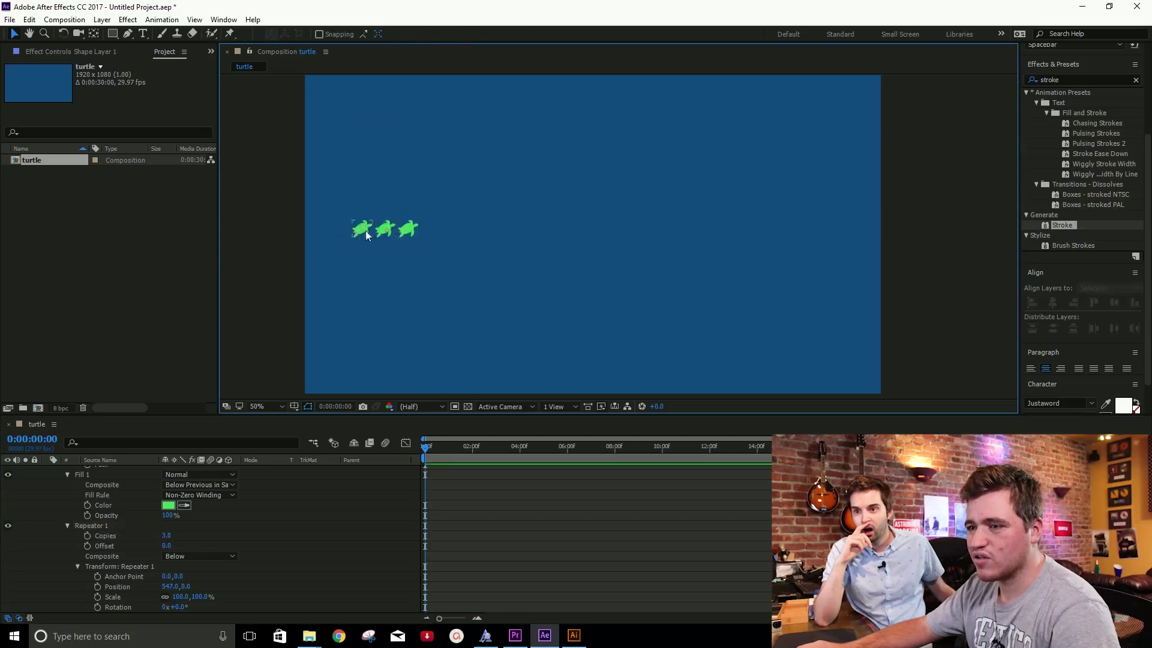
left_click(368, 228)
left_click(297, 233)
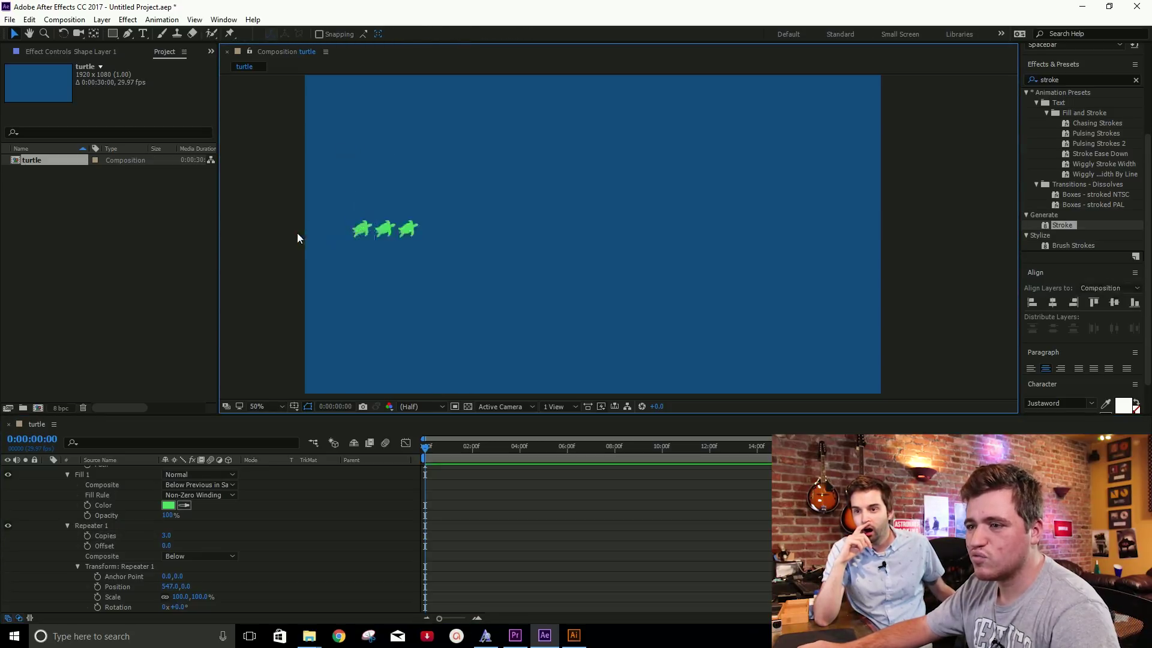
Move the turtle row to the top edge and raise Repeater Copies to 29 to span the width.
left_click_drag(351, 229, 326, 89)
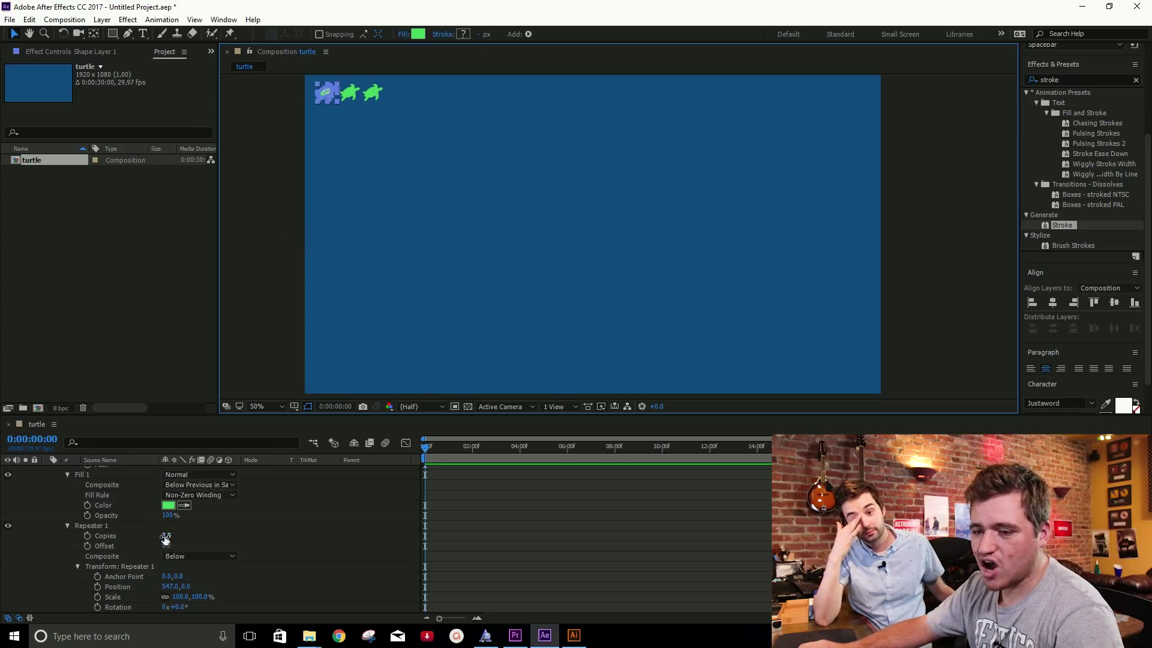
left_click_drag(165, 537, 179, 535)
scroll(532, 182, "down", 2)
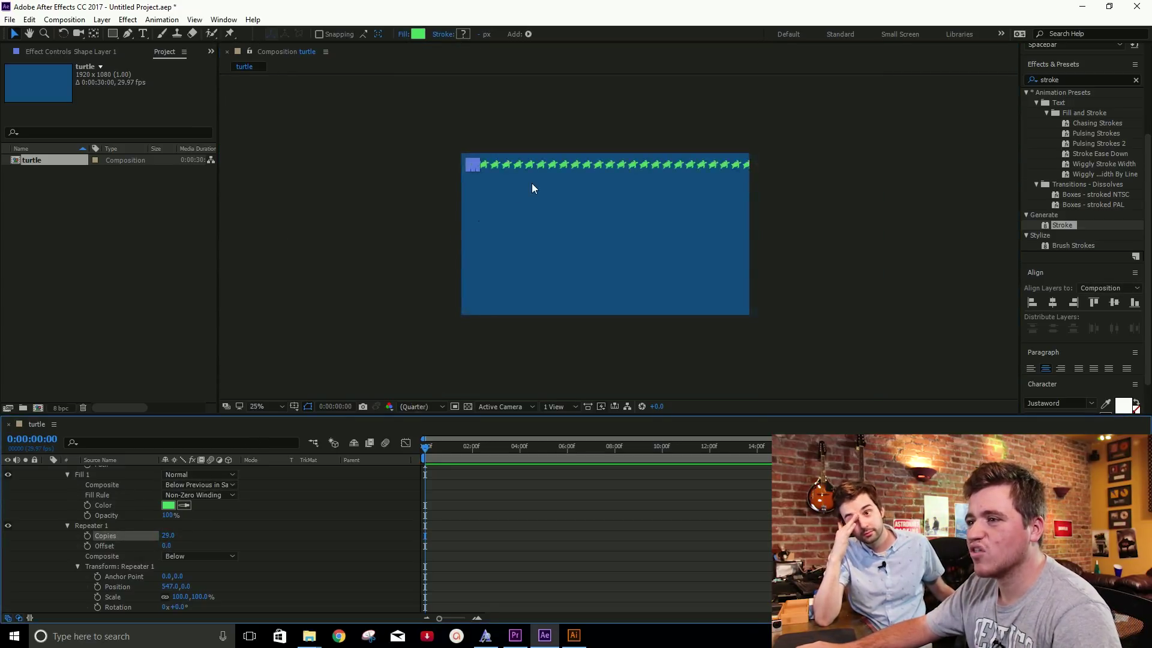
scroll(570, 183, "up", 2)
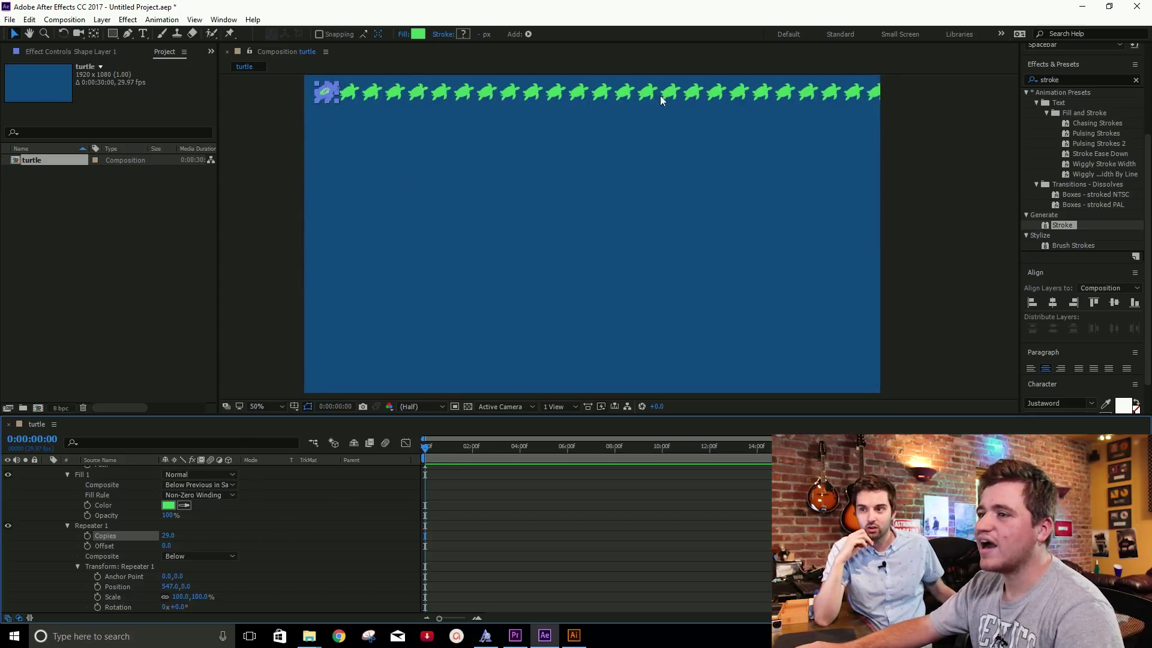
left_click(731, 208)
mouse_move(424, 449)
left_mouse_down()
mouse_move(474, 448)
mouse_move(425, 448)
left_mouse_up()
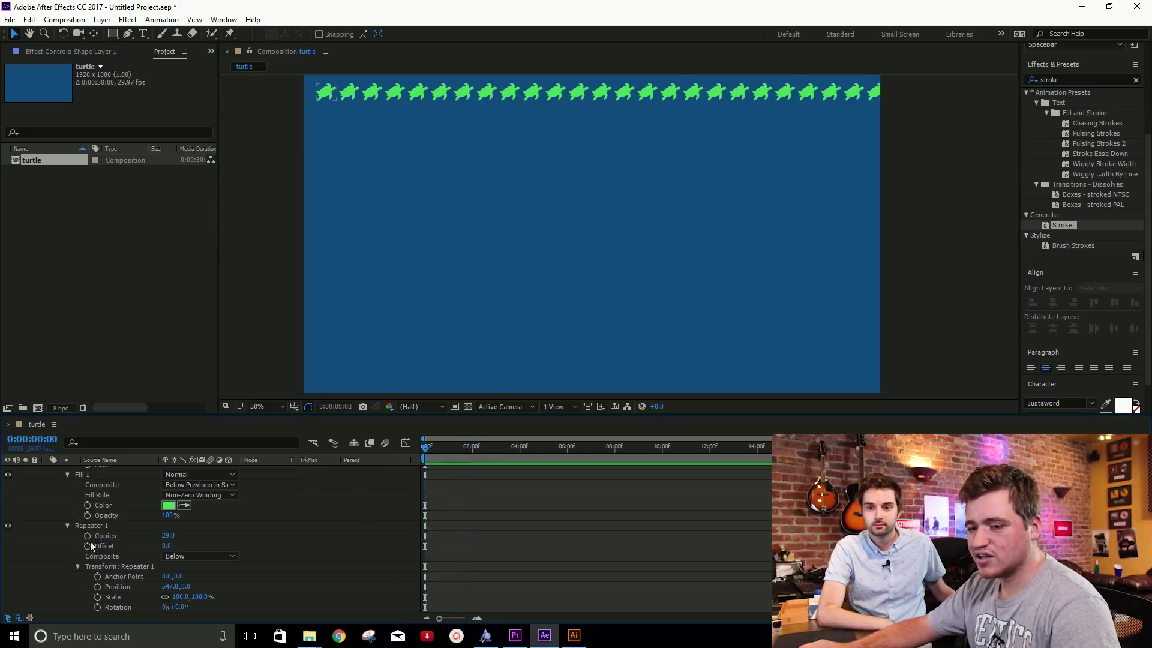
left_click(108, 536)
Keyframe Repeater Copies, setting 0 at the start, and preview the animation.
left_click_drag(426, 535, 456, 537)
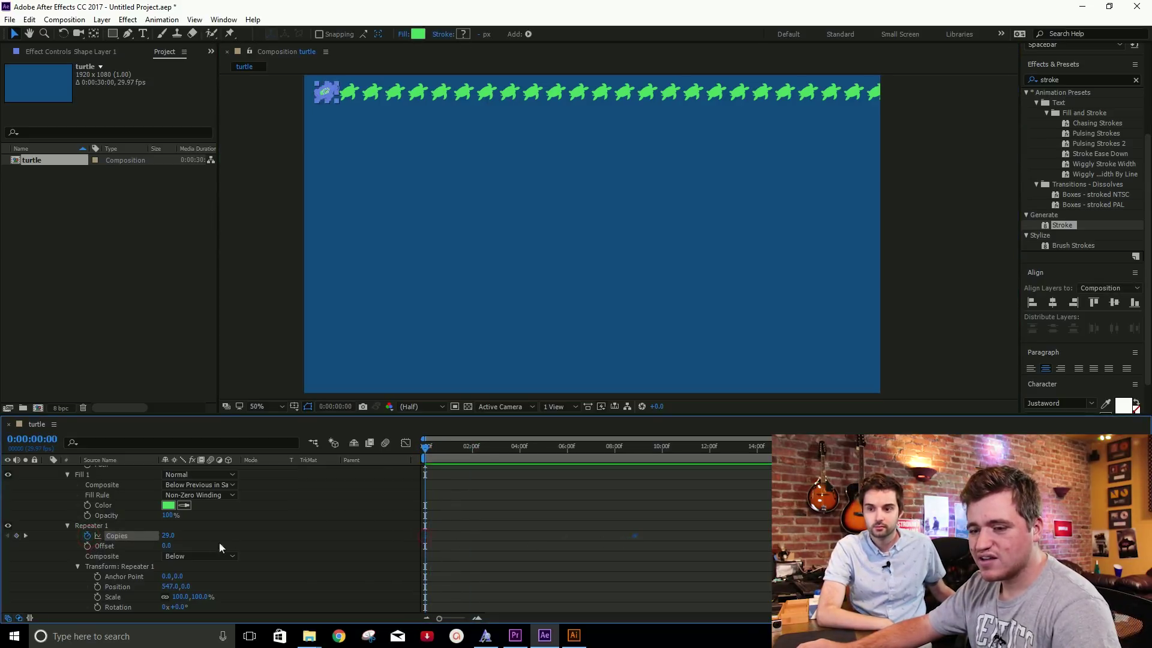
left_click_drag(172, 536, 150, 536)
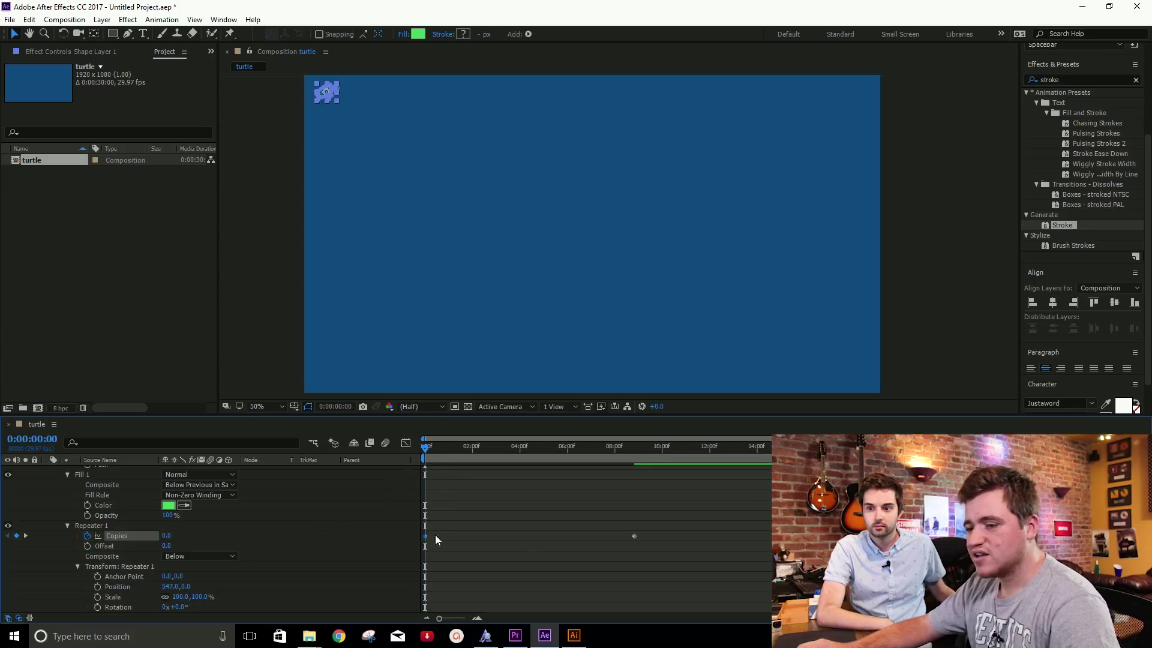
key("space")
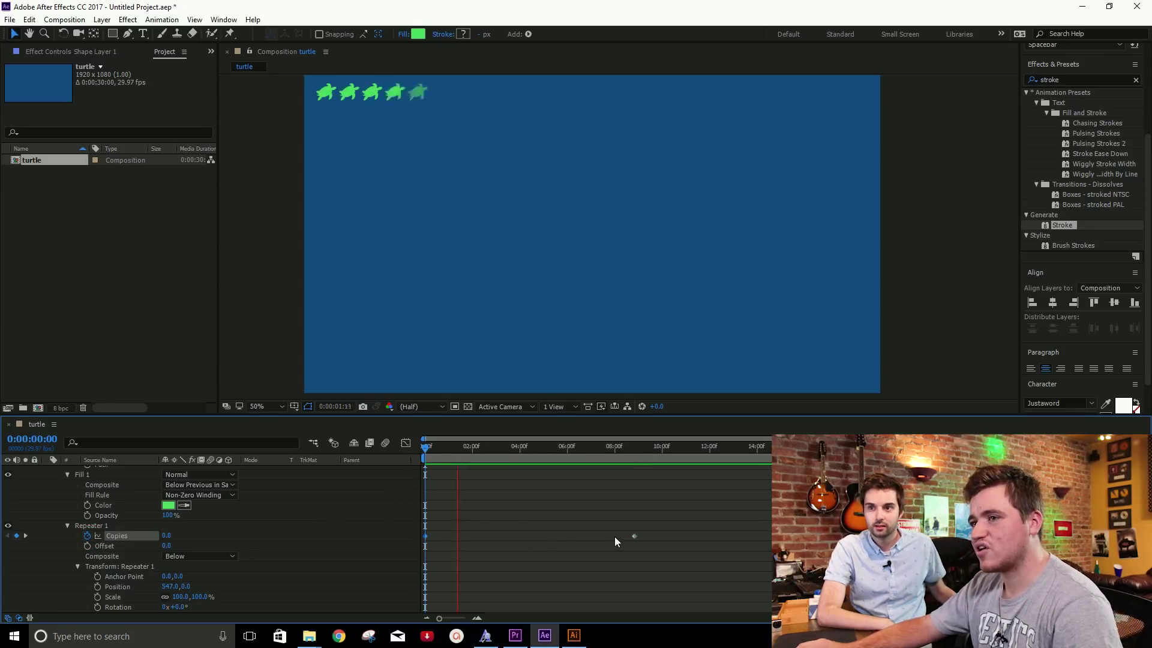
Move the end Copies keyframe earlier so turtles build up faster, then review the result.
left_click_drag(633, 536, 514, 536)
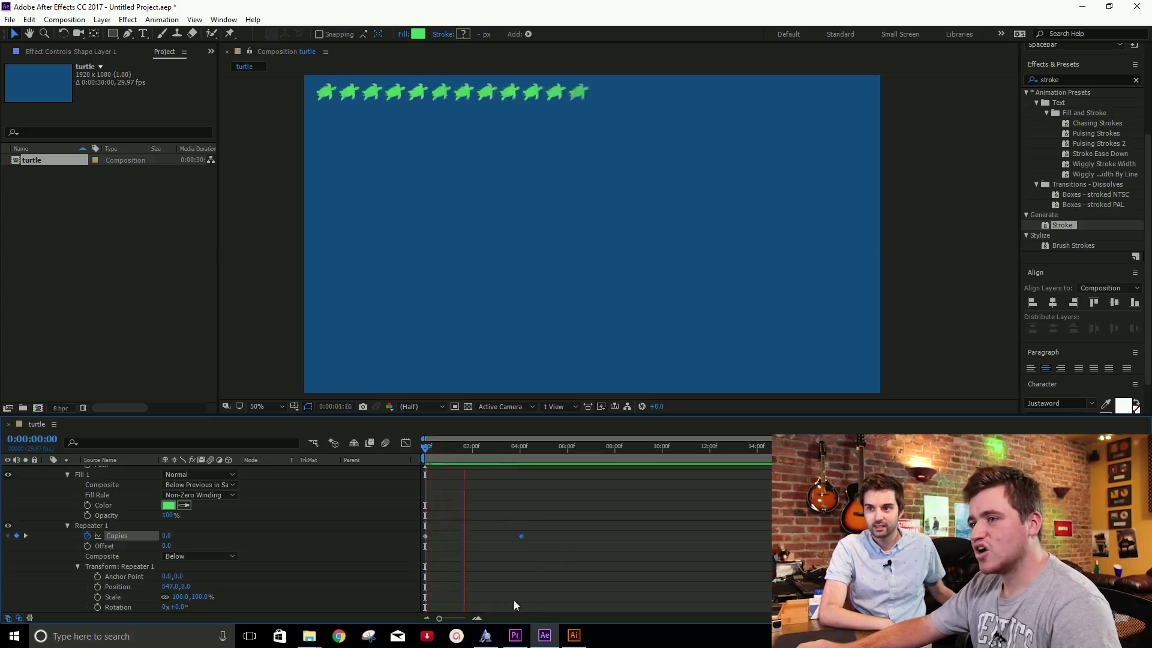
left_click_drag(573, 547, 444, 528)
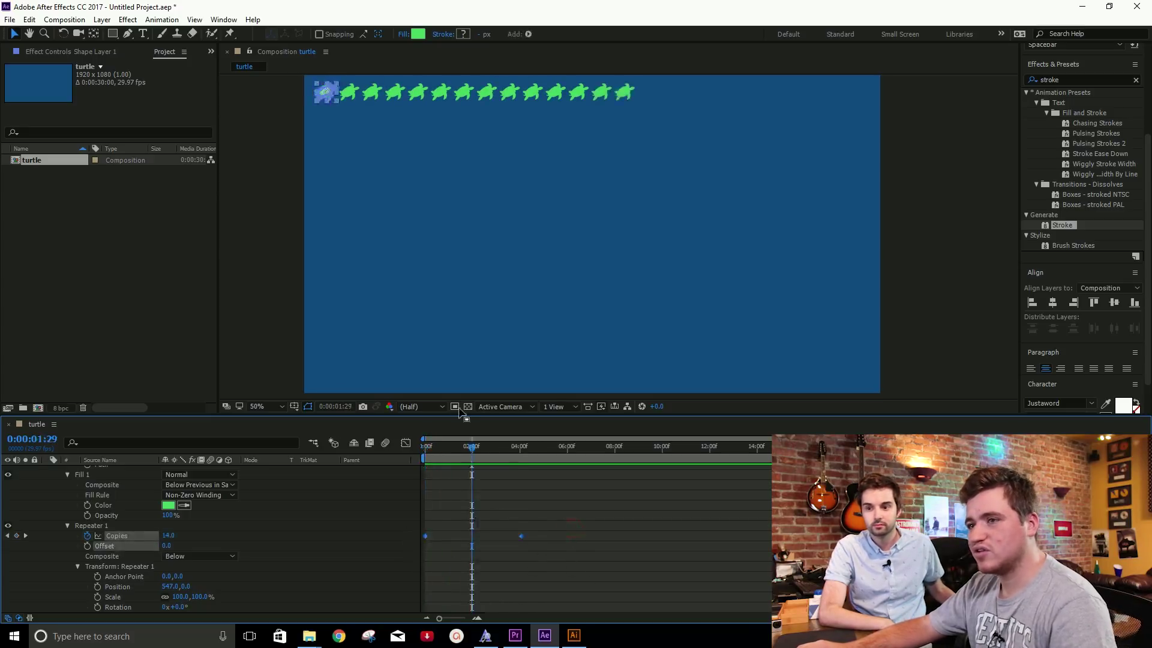
left_click_drag(521, 536, 405, 562)
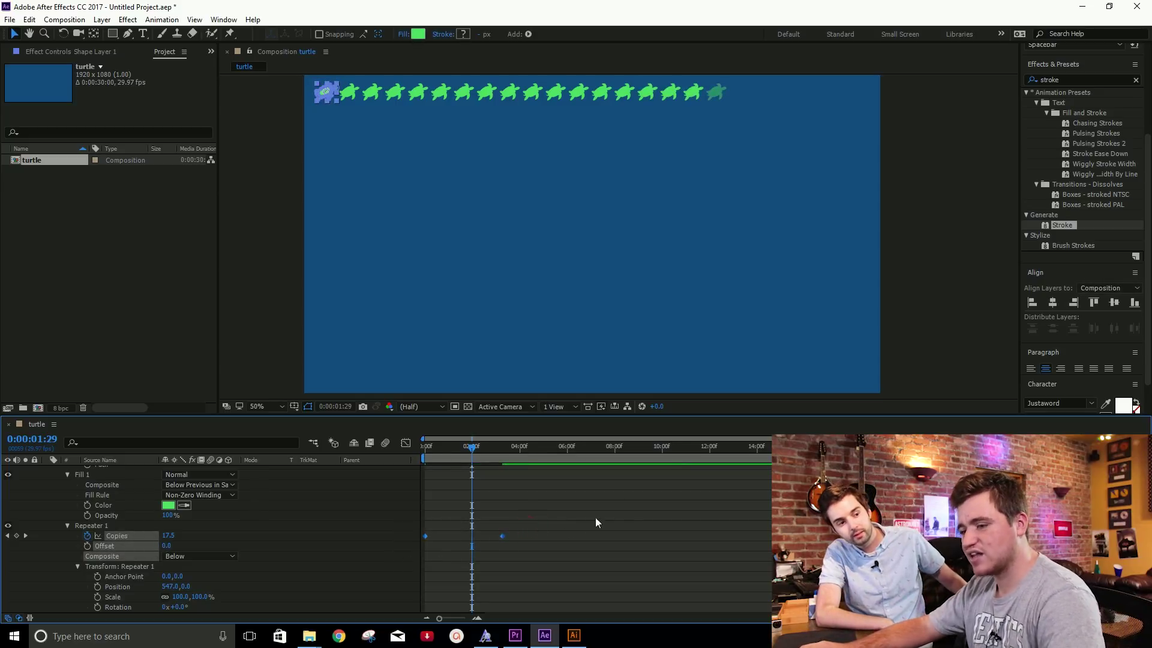
left_click(423, 447)
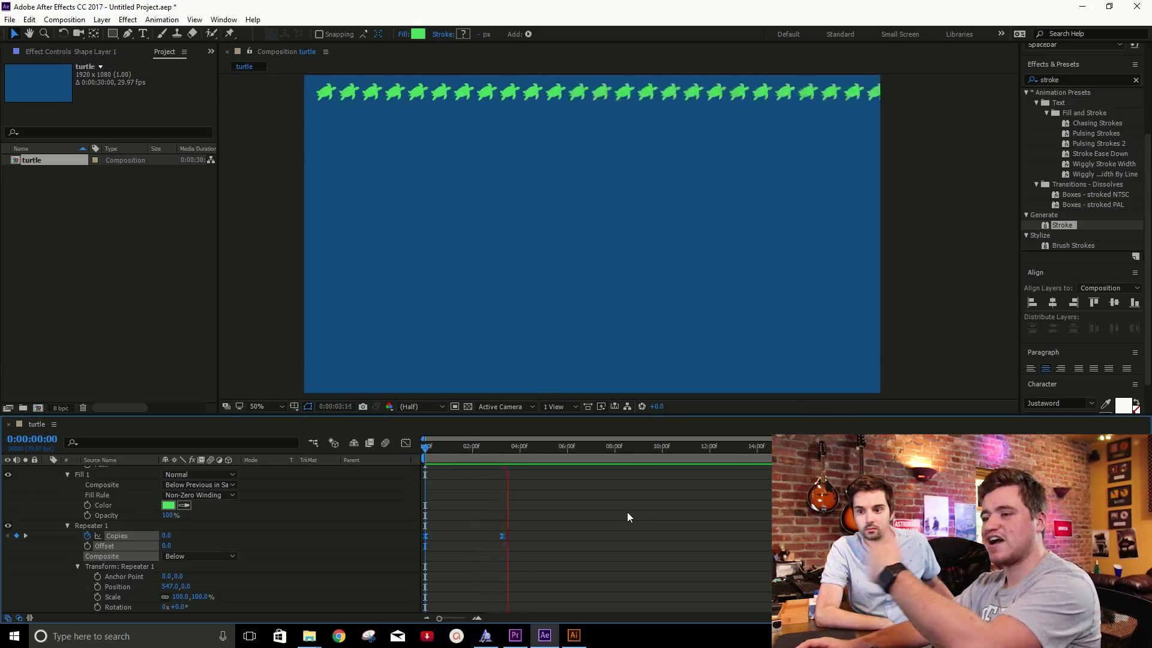
key("space")
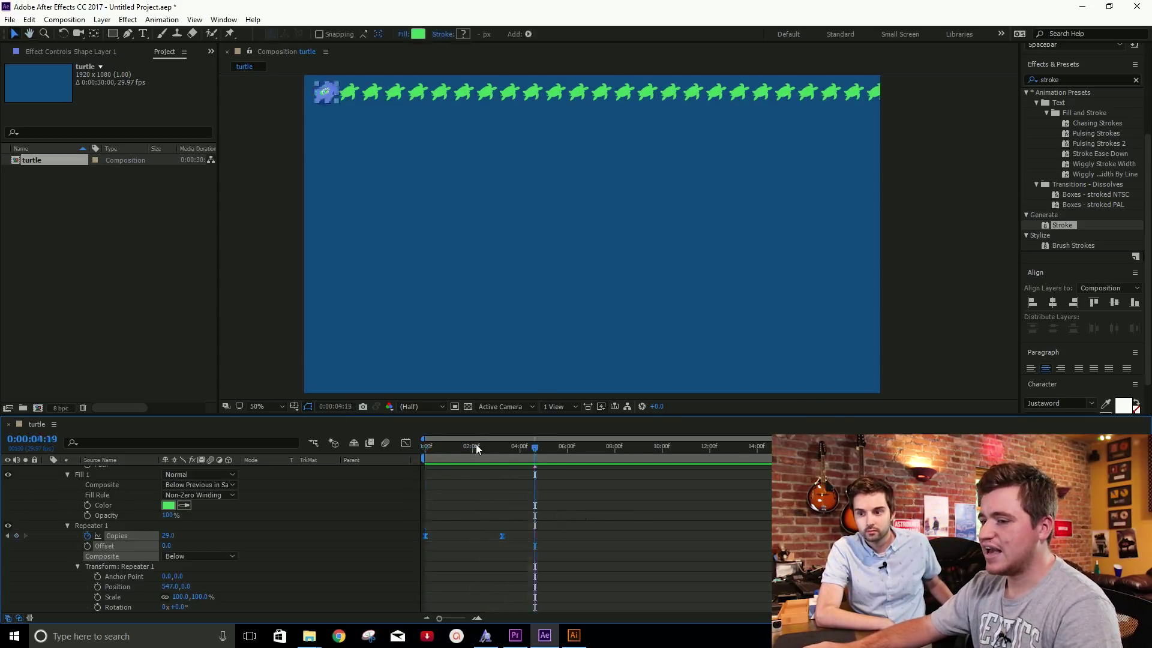
mouse_move(476, 446)
left_mouse_down()
mouse_move(451, 453)
mouse_move(479, 462)
left_mouse_up()
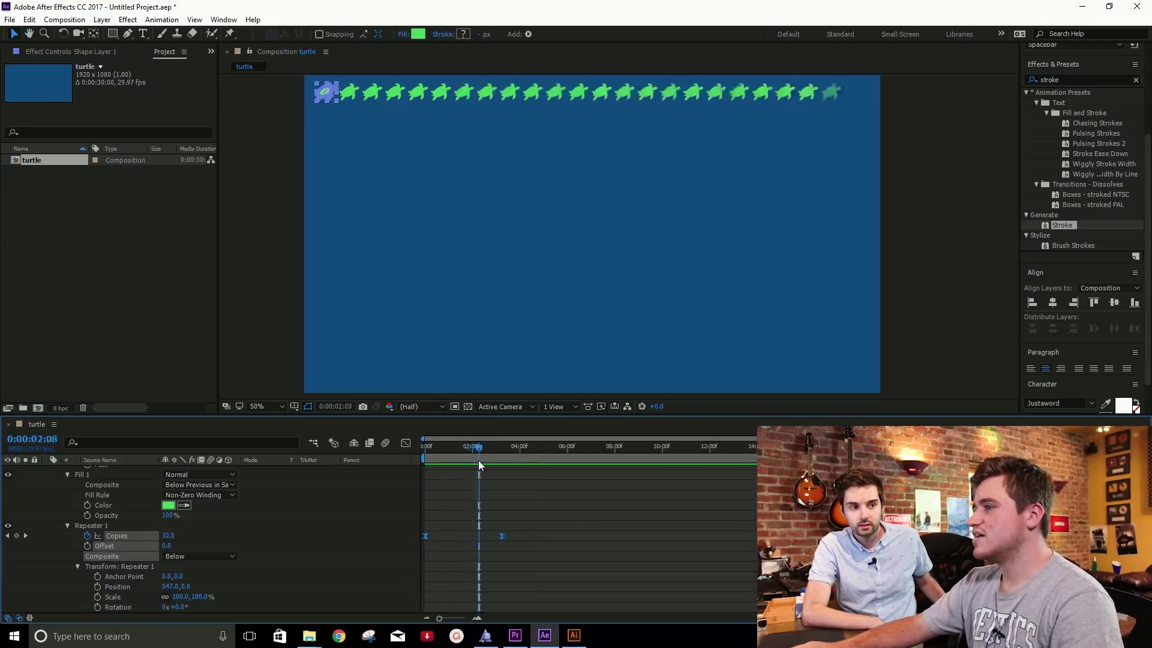